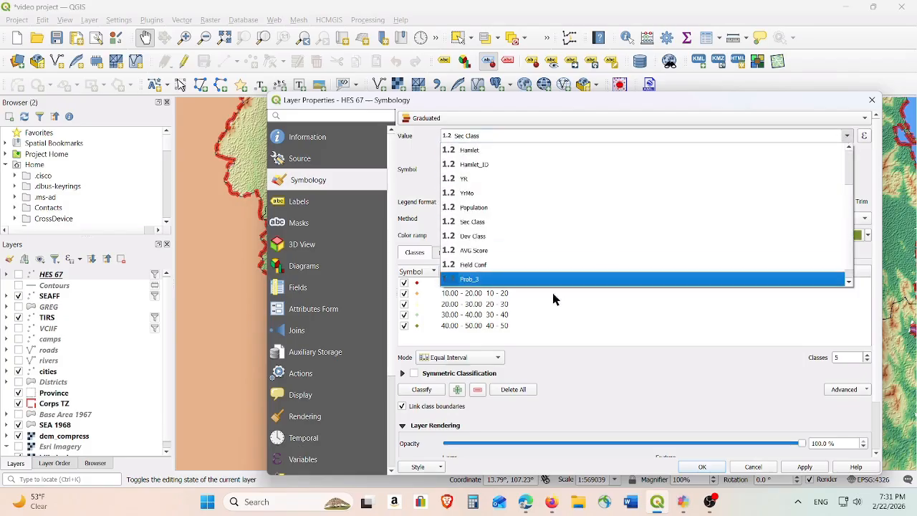
Classify the HES 67 graduated symbology by the Dev Class field using Natural Breaks (Jenks) mode
left_click(527, 236)
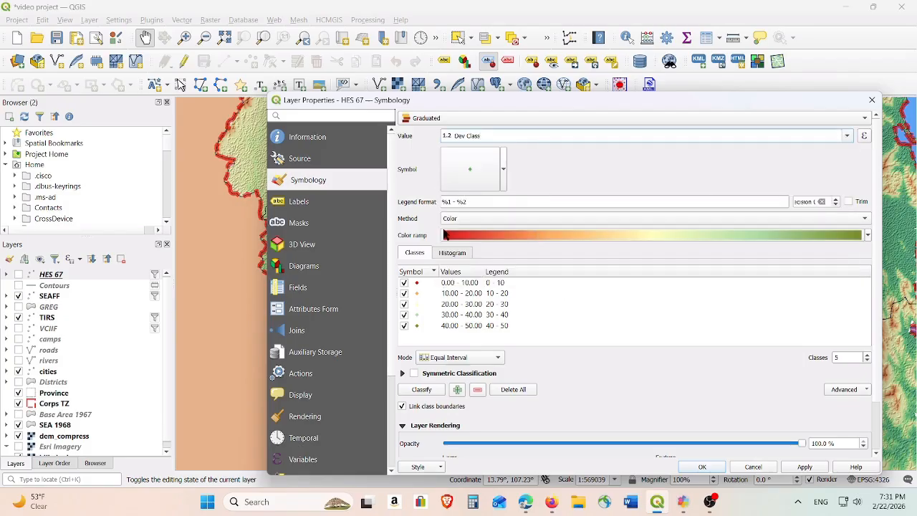
left_click(497, 357)
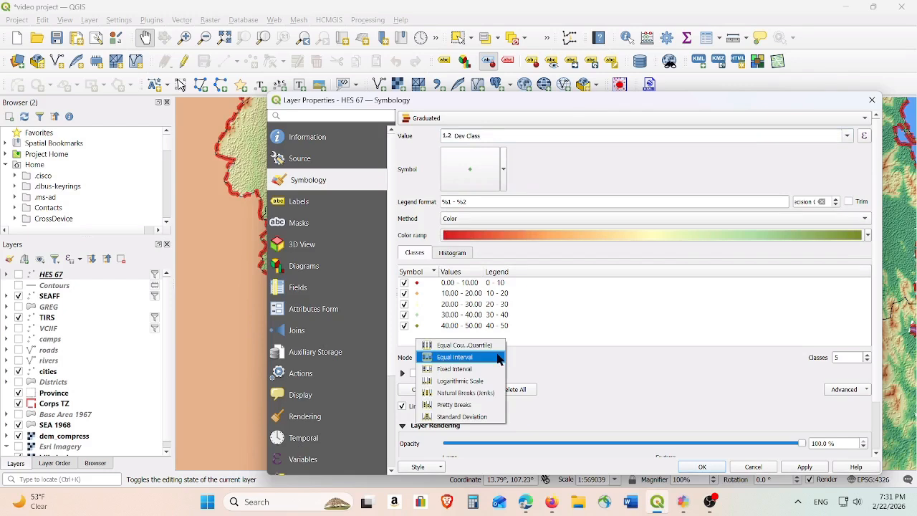
left_click(456, 393)
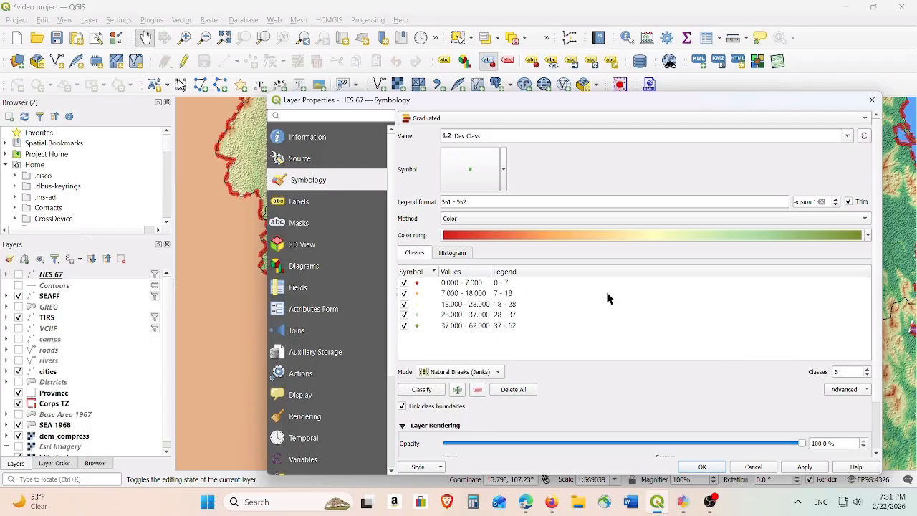
Look through the color ramp options and browse all marker symbols available for the HES 67 graduated classes
left_click(660, 236)
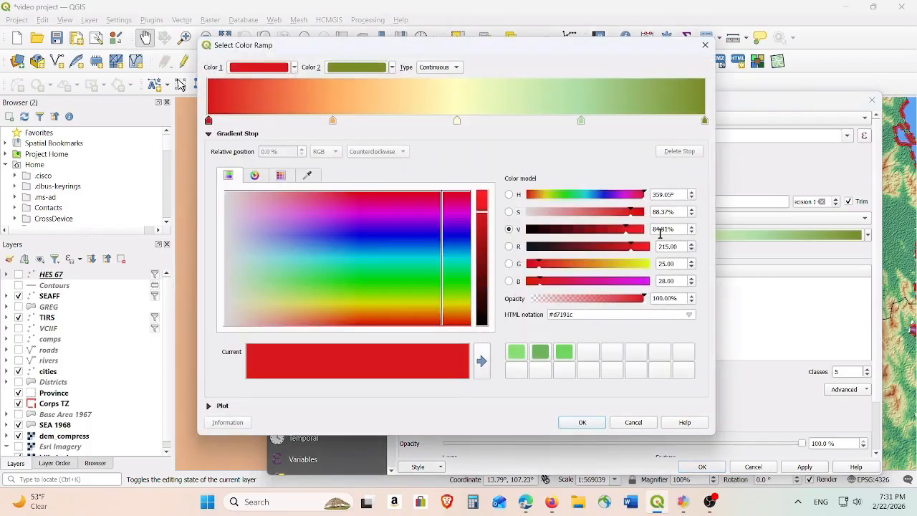
left_click(706, 46)
left_click(867, 234)
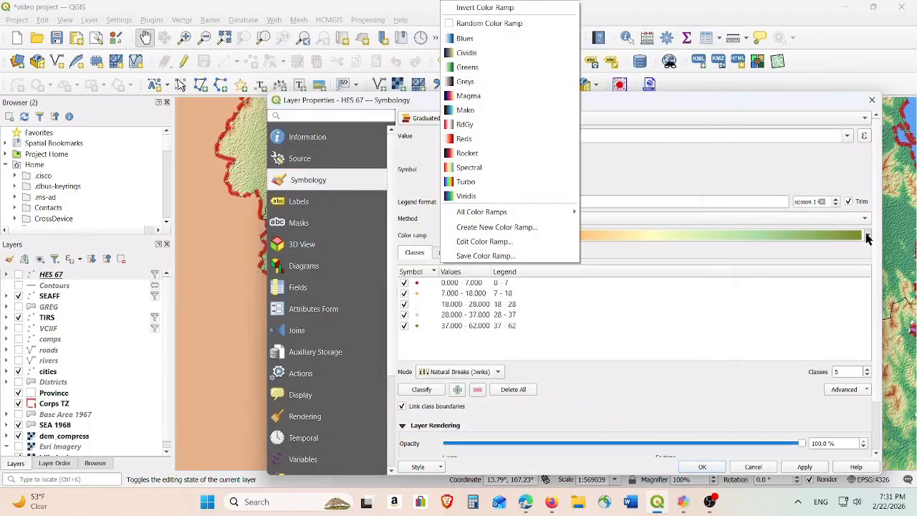
left_click(800, 258)
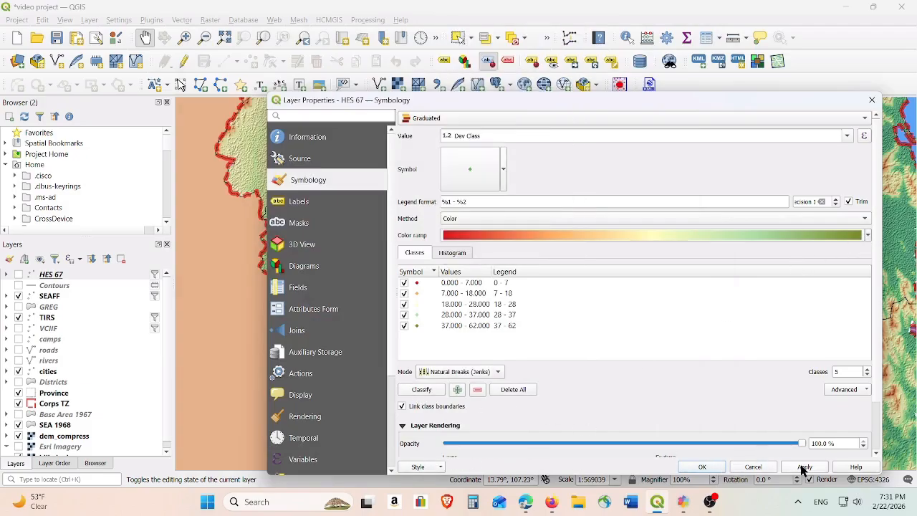
left_click(470, 172)
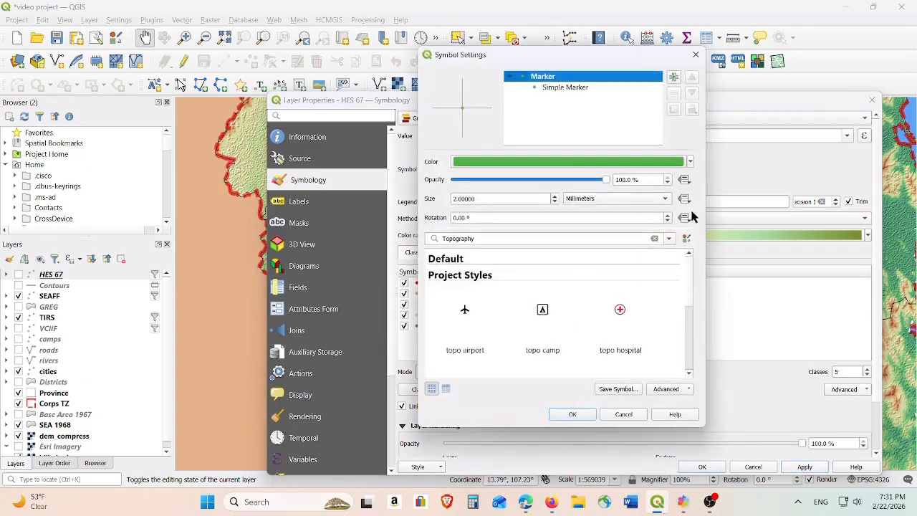
scroll(684, 306, "down", 2)
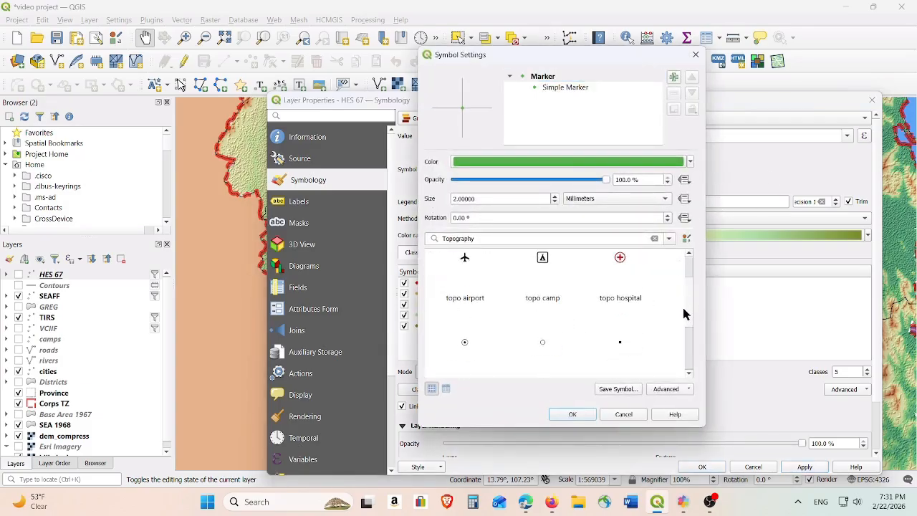
left_click(668, 239)
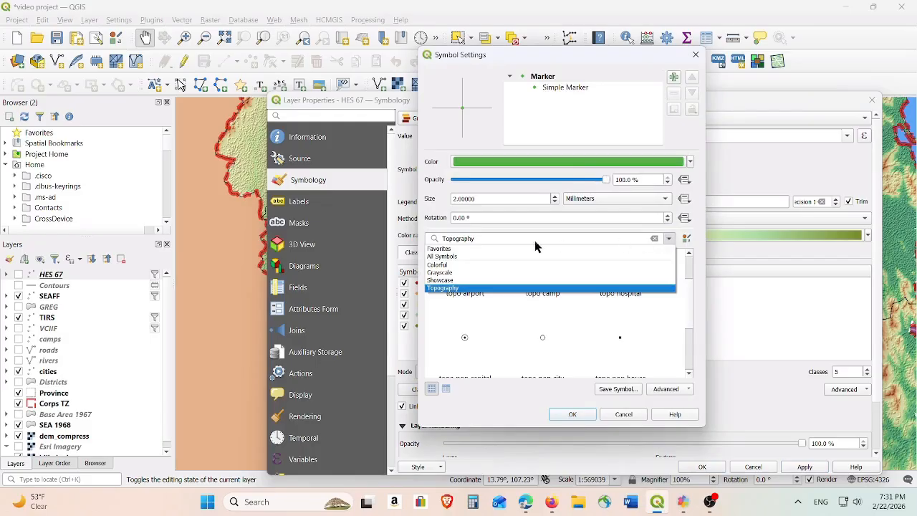
left_click(445, 257)
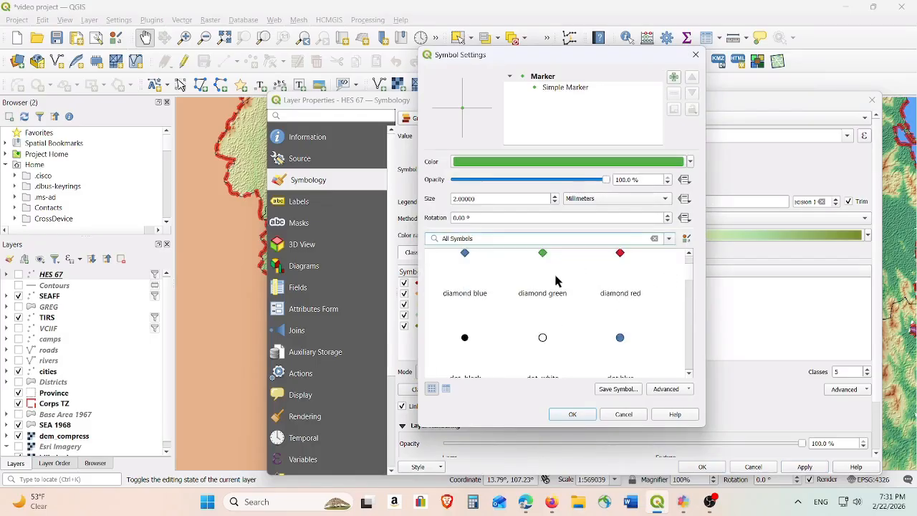
scroll(688, 289, "down", 4)
scroll(684, 330, "down", 6)
left_click(583, 419)
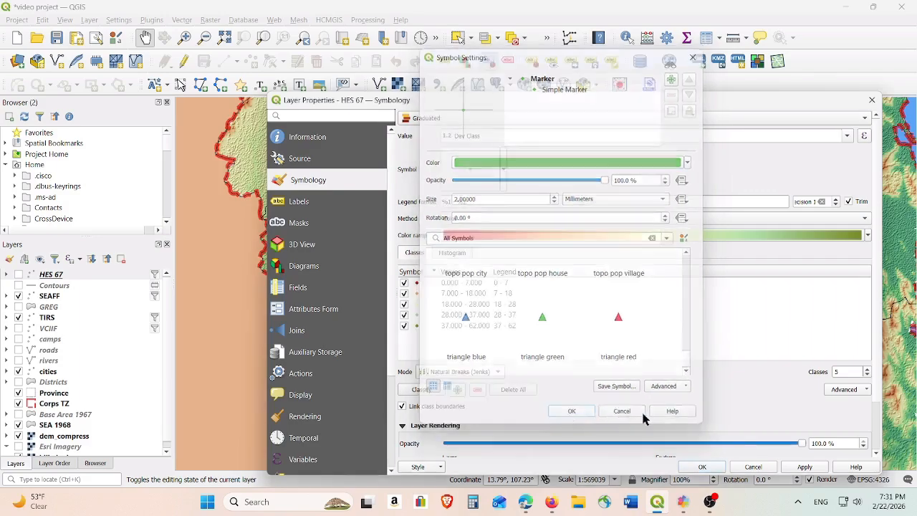
Accept the HES 67 symbology settings and make the HES 67 layer visible on the map
left_click(717, 466)
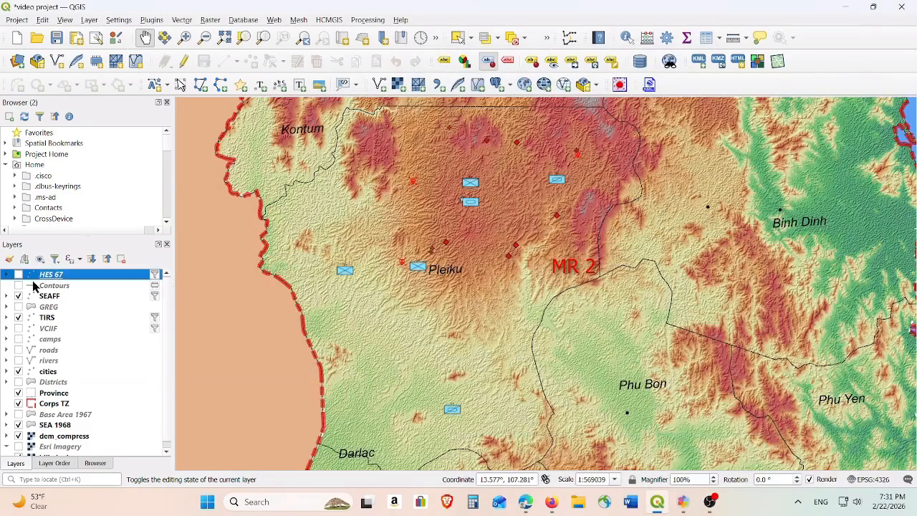
left_click(18, 275)
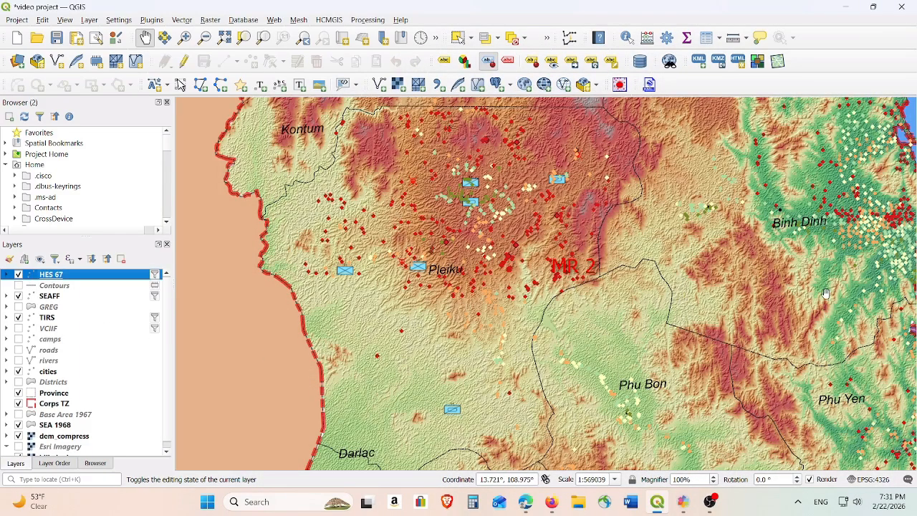
Hide the dem_compress and hill_shade raster layers to leave a plain background
left_click(19, 436)
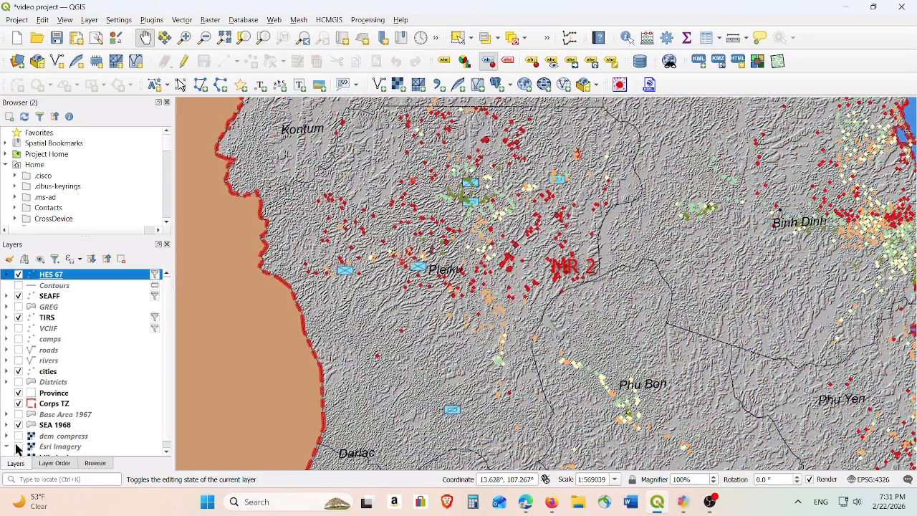
scroll(55, 447, "down", 1)
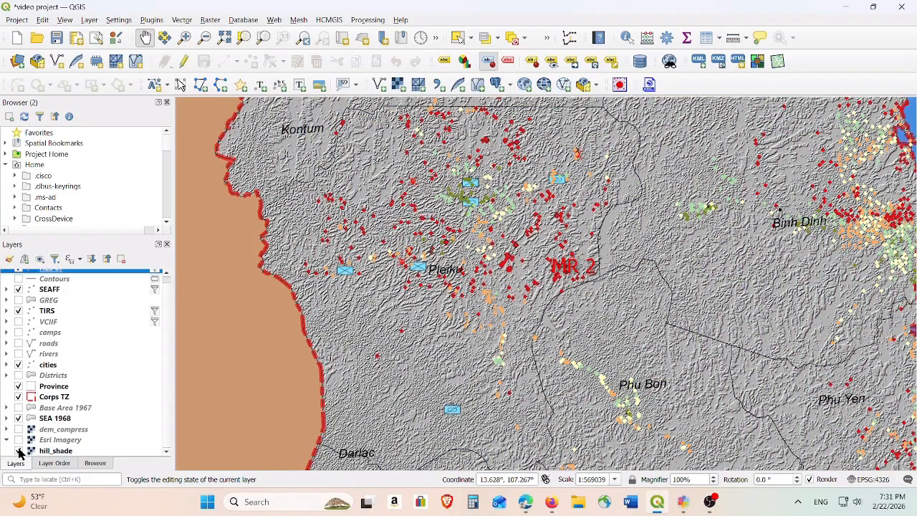
left_click(19, 451)
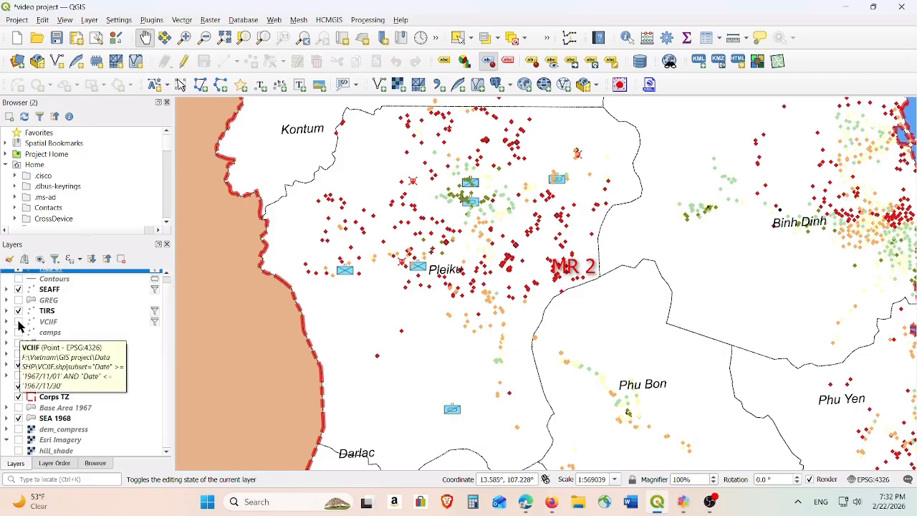
scroll(96, 293, "up", 1)
right_click(78, 276)
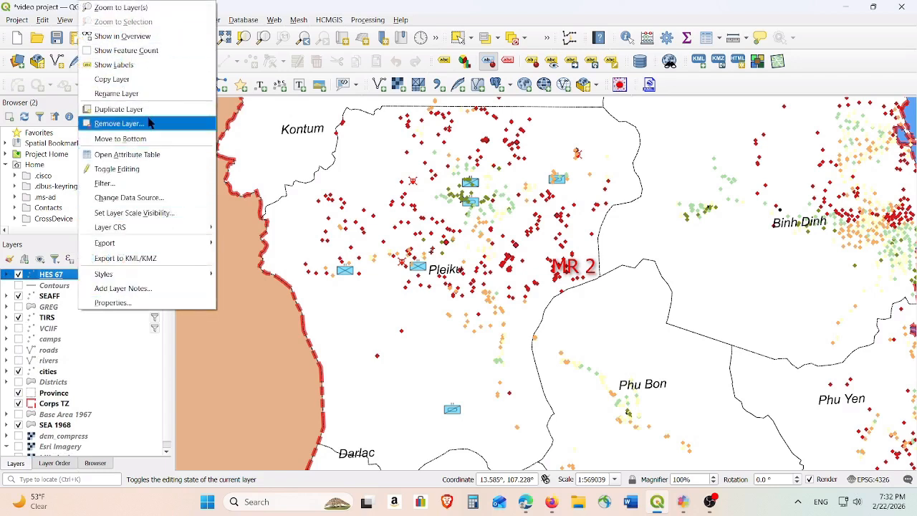
left_click(136, 362)
Show the VCIIF, roads and Base Area 1967 layers on the map and hide the TIRS layer
left_click(19, 329)
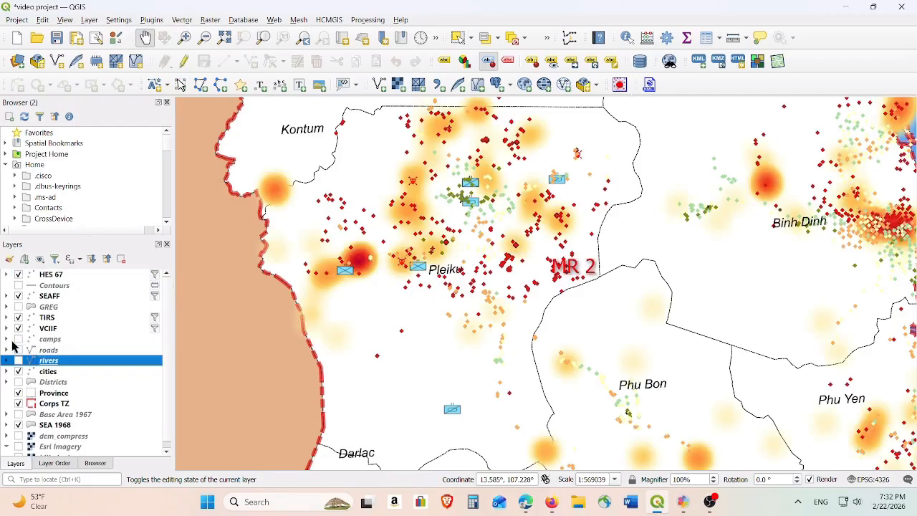
left_click(18, 317)
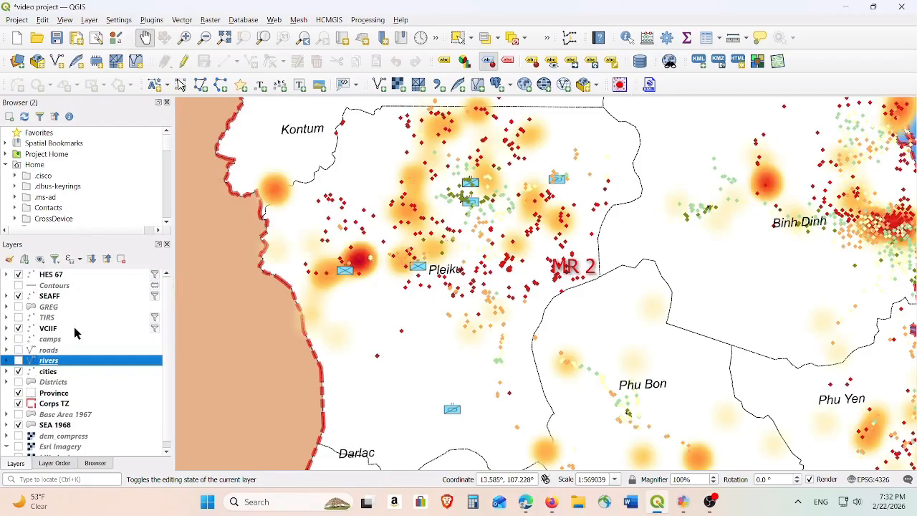
left_click(19, 349)
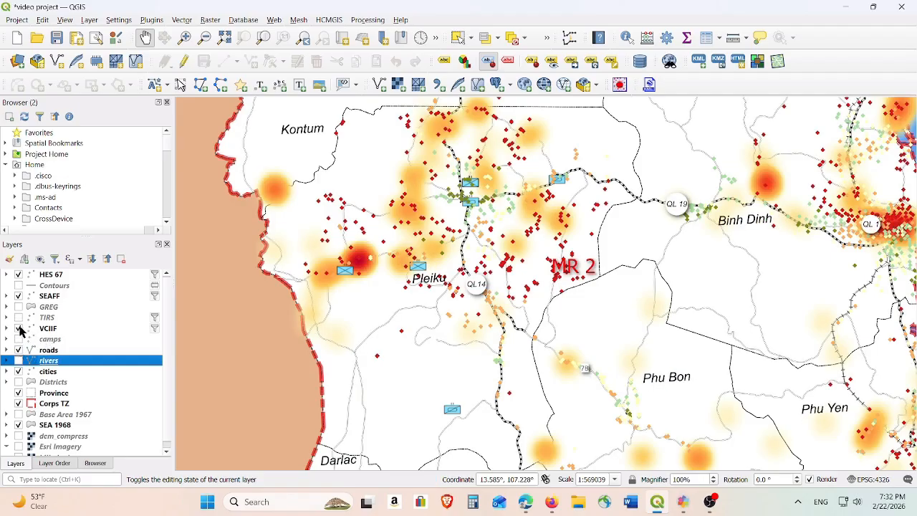
left_click(19, 414)
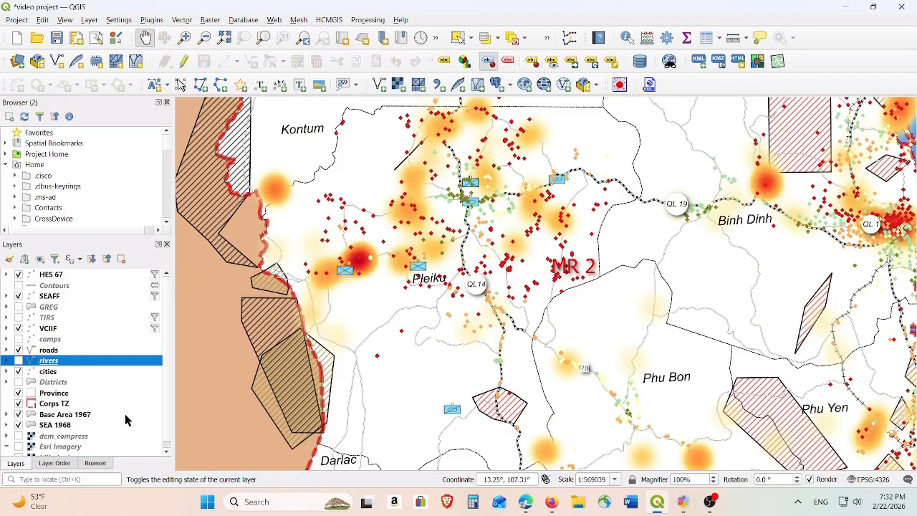
mouse_move(125, 416)
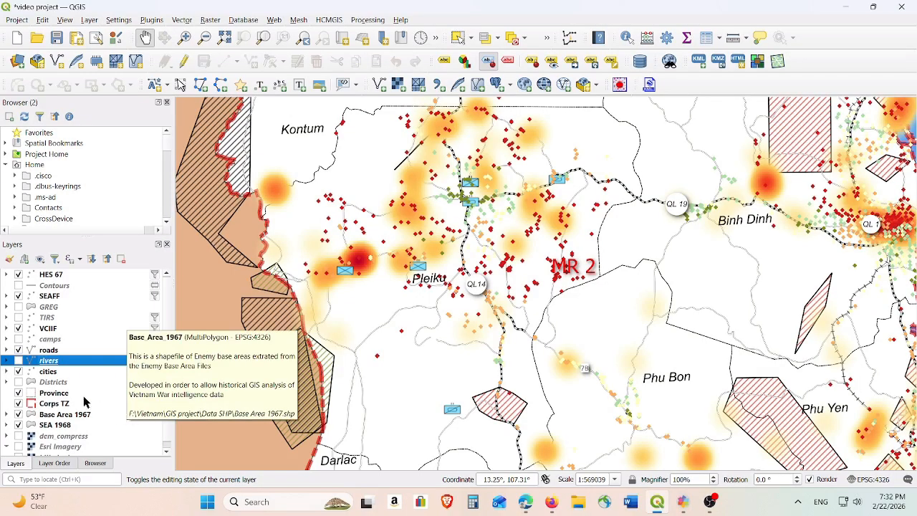
Show the Contours layer on the map and hide the roads and HES 67 layers
left_click(57, 286)
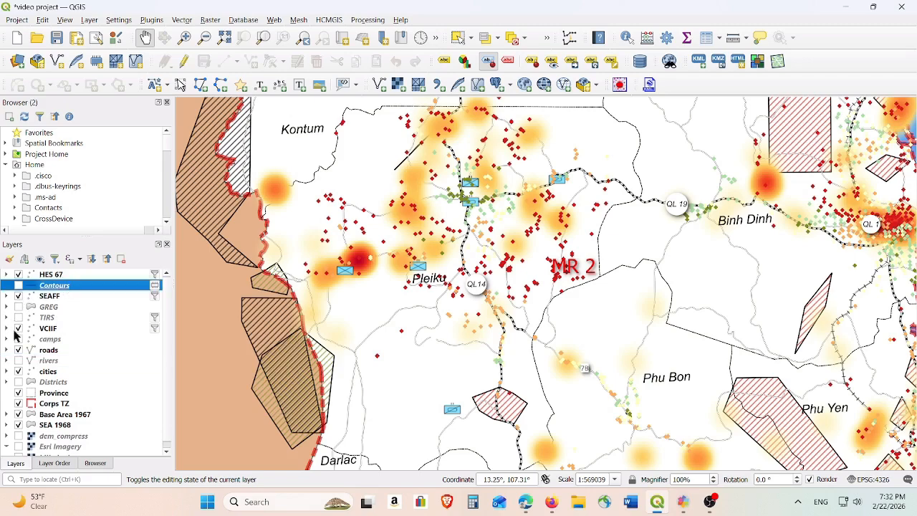
left_click(18, 286)
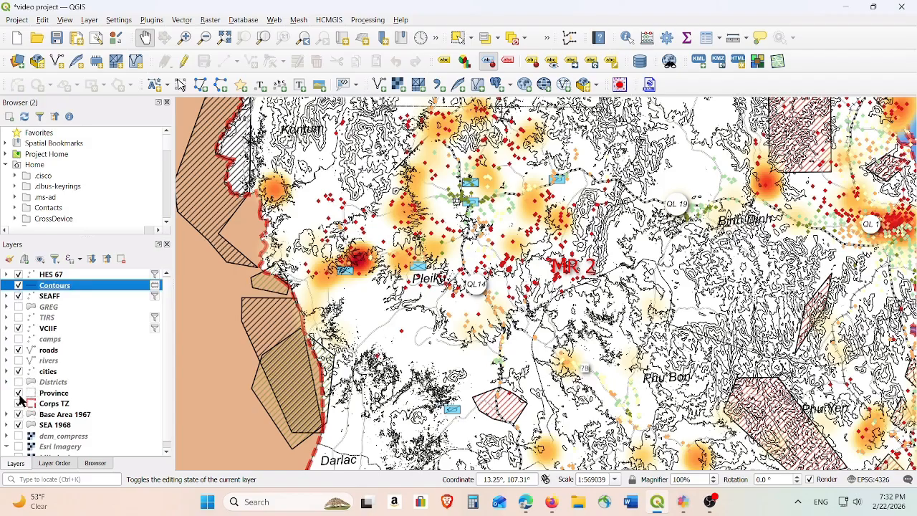
left_click(19, 349)
left_click(18, 328)
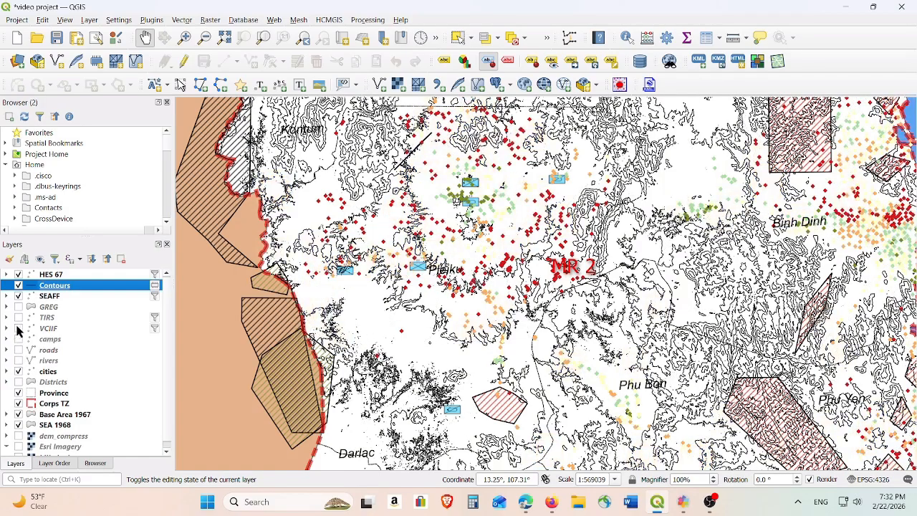
left_click(19, 329)
left_click(19, 275)
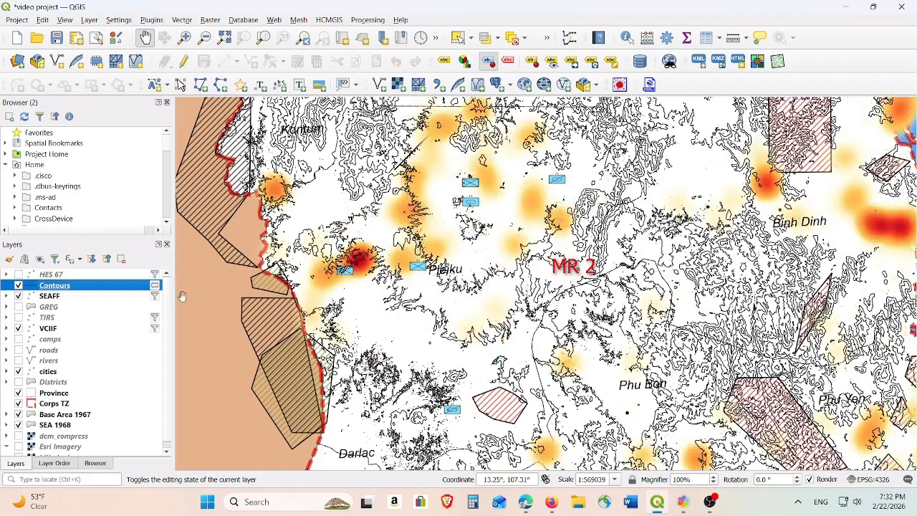
Turn on single labels for the Contours layer, using the ELEV field as the label value
right_click(90, 286)
left_click(143, 331)
left_click(304, 203)
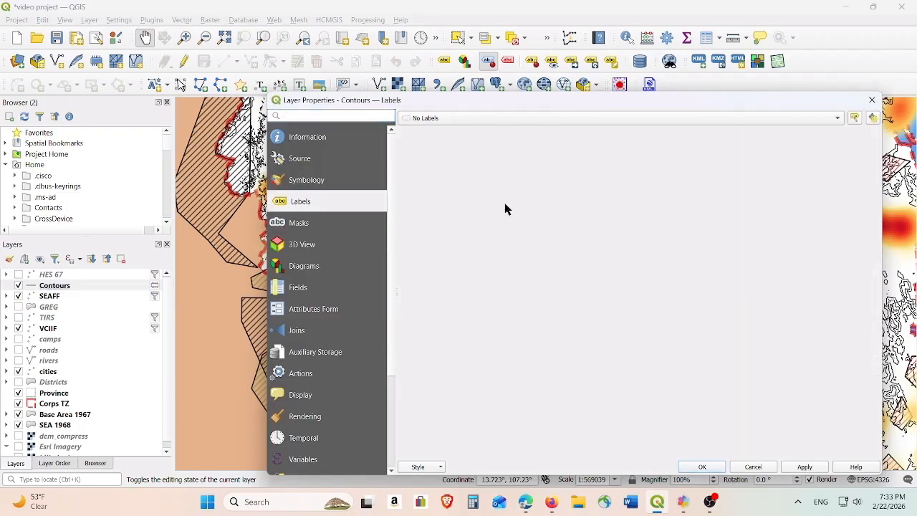
left_click(837, 118)
left_click(478, 127)
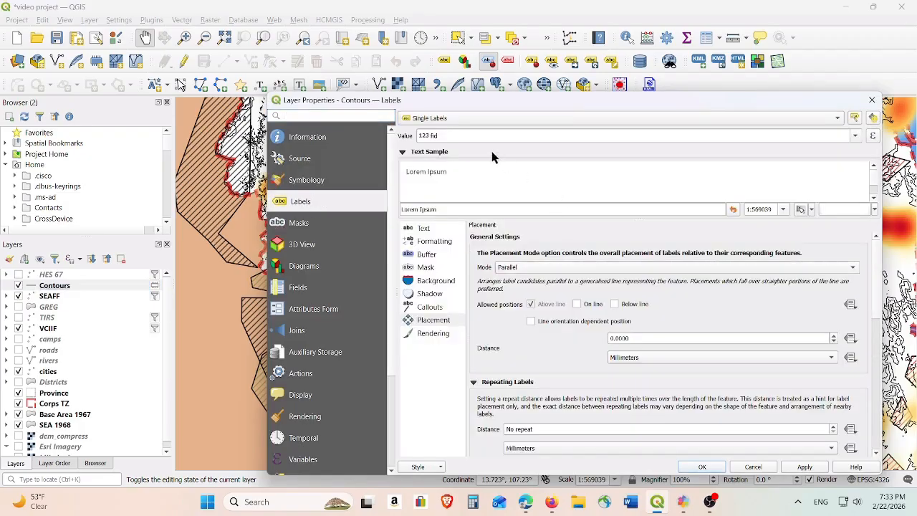
left_click(854, 136)
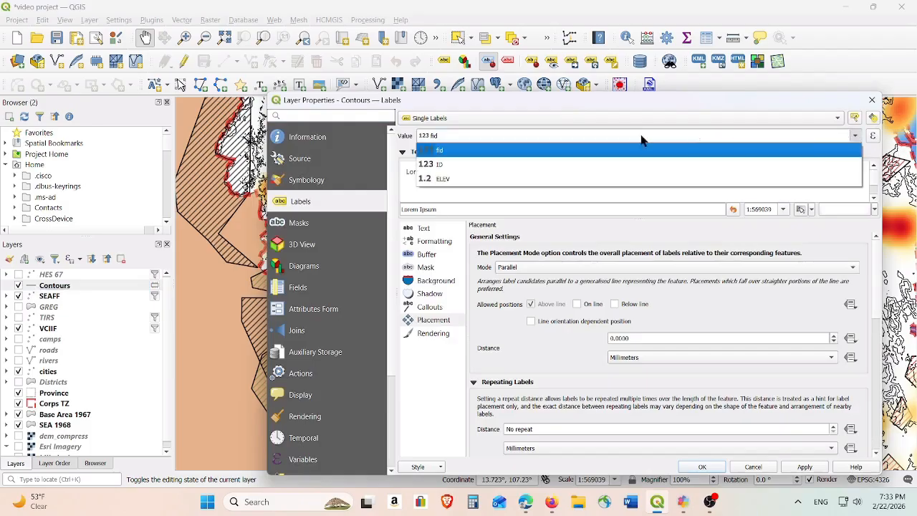
left_click(493, 179)
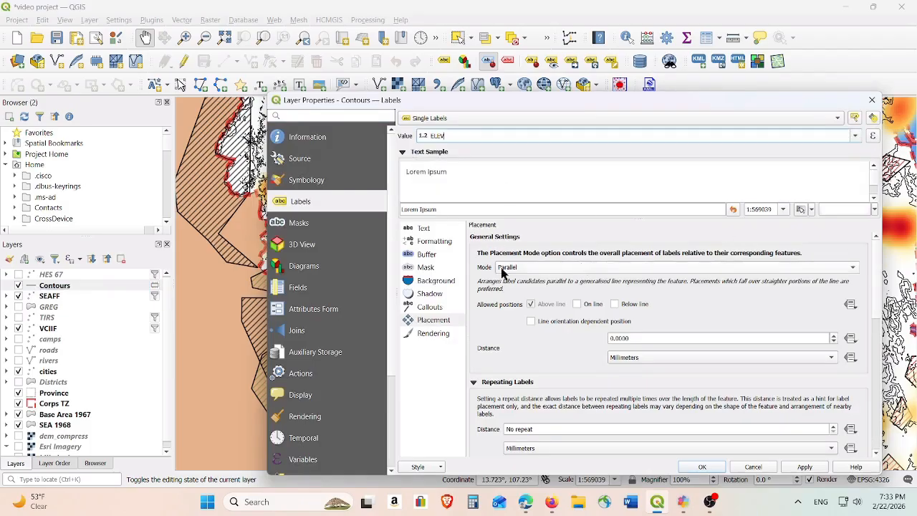
Enable a text buffer for the contour labels and set their placement to Curved, allowed only on the line
left_click(429, 255)
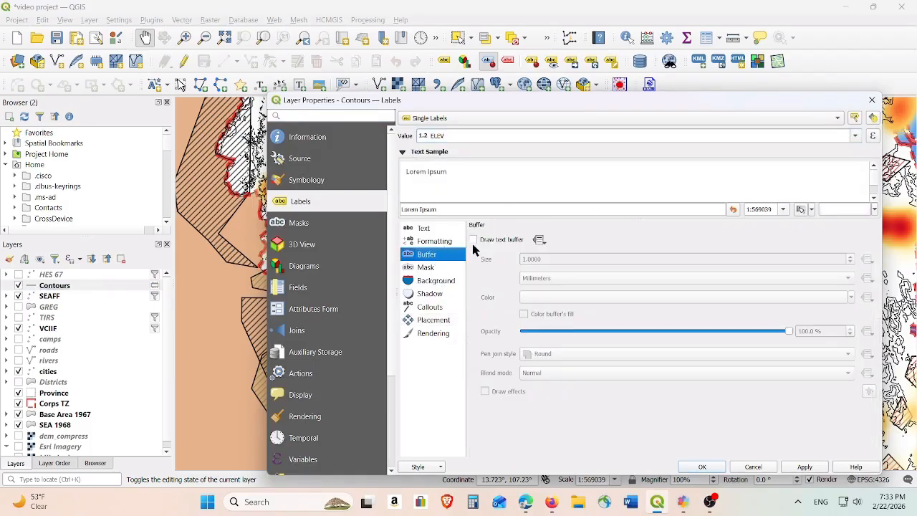
left_click(473, 240)
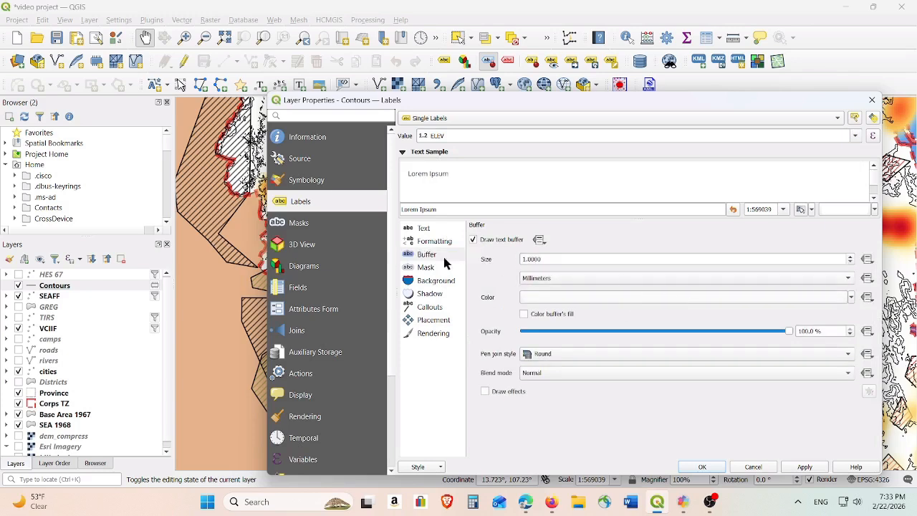
left_click(433, 321)
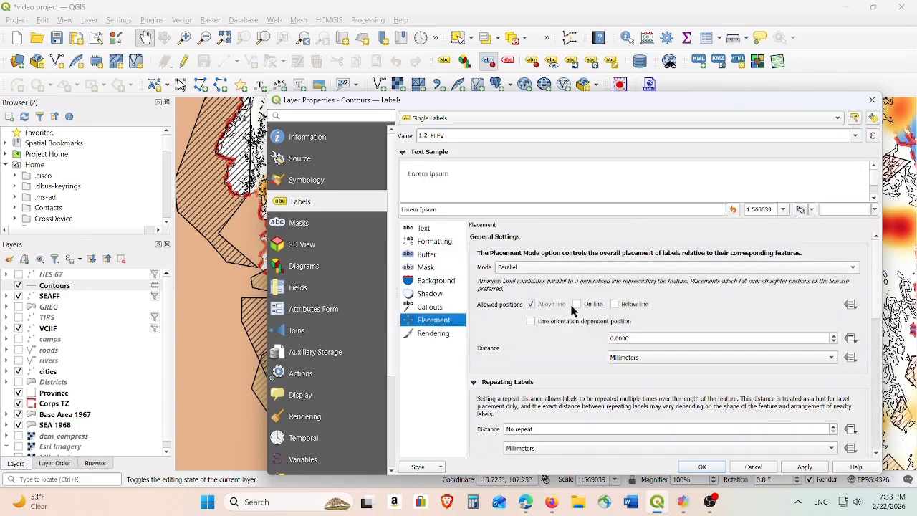
left_click(522, 268)
left_click(523, 280)
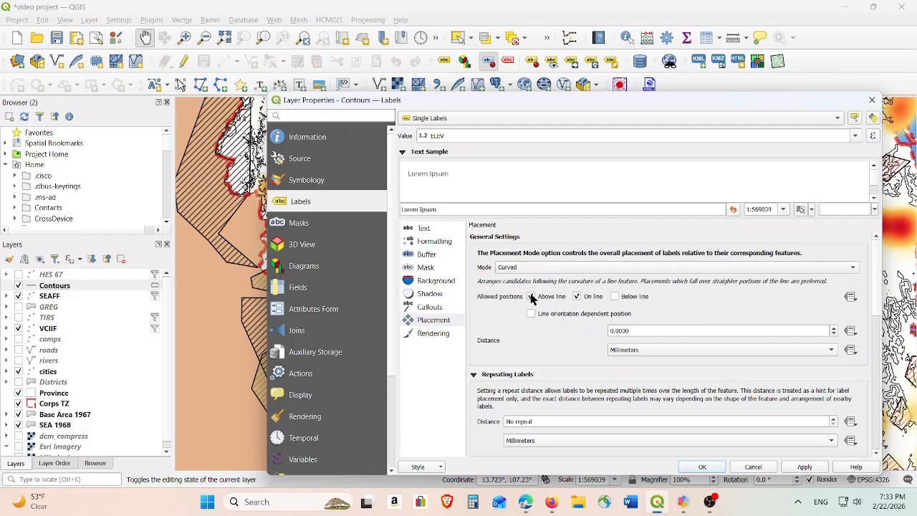
left_click(531, 297)
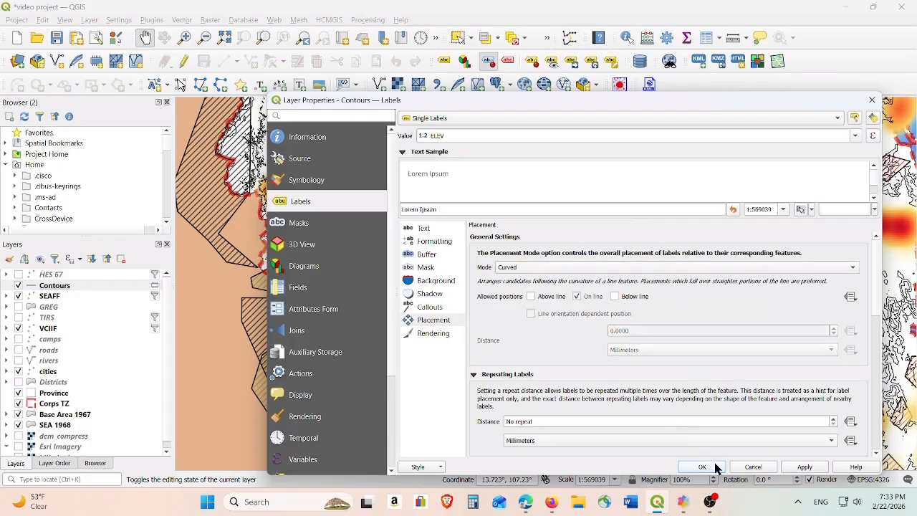
Apply the label settings to the Contours layer and close its properties
left_click(805, 467)
left_click(703, 467)
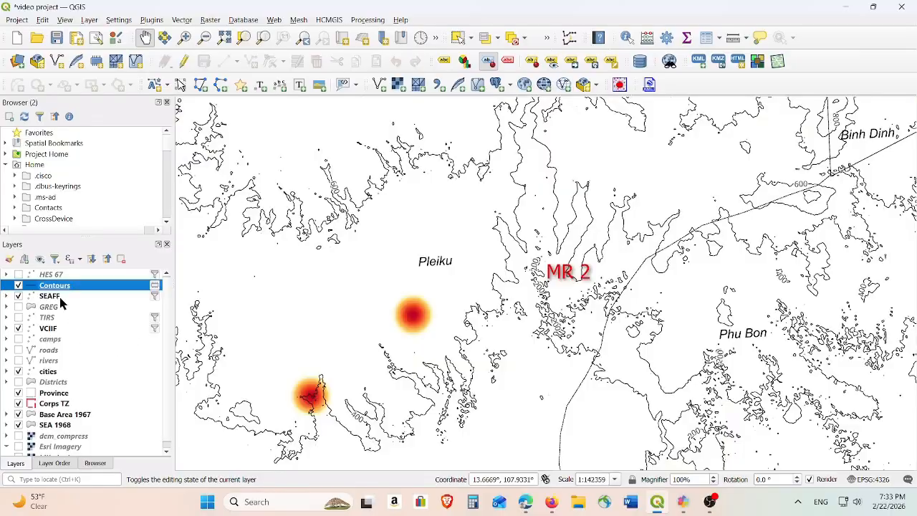
Switch the SEAFF layer's labels to Rule-based Labeling
right_click(62, 301)
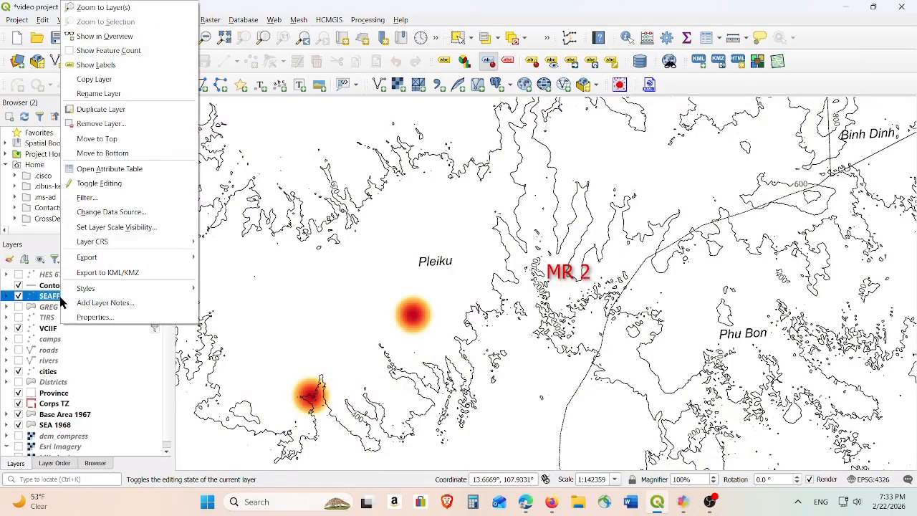
left_click(96, 317)
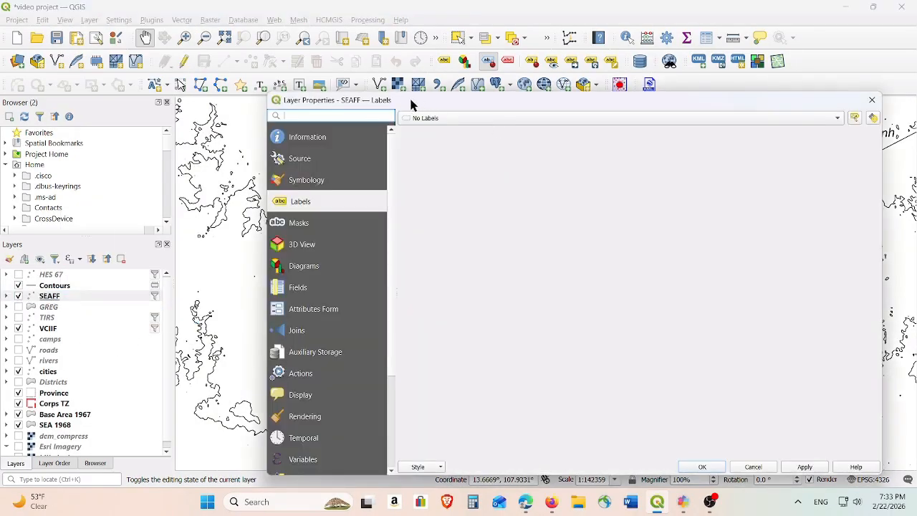
left_click(466, 117)
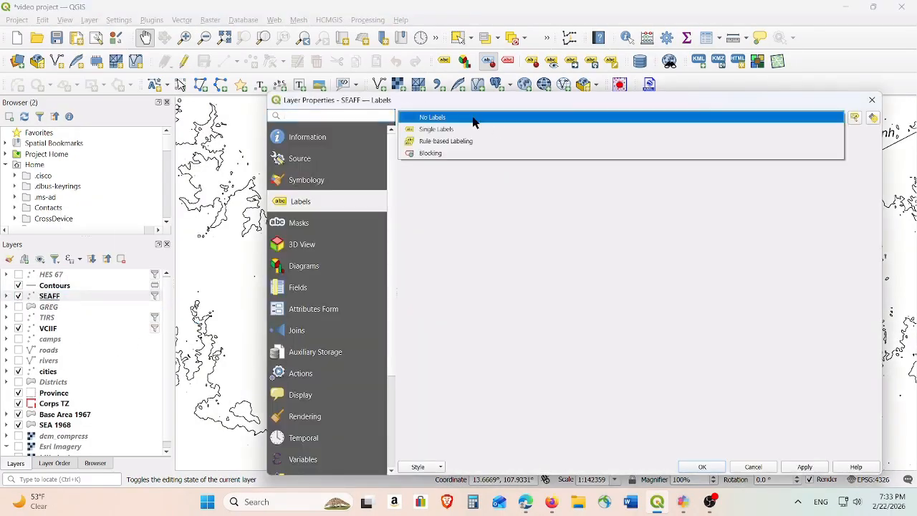
left_click(469, 142)
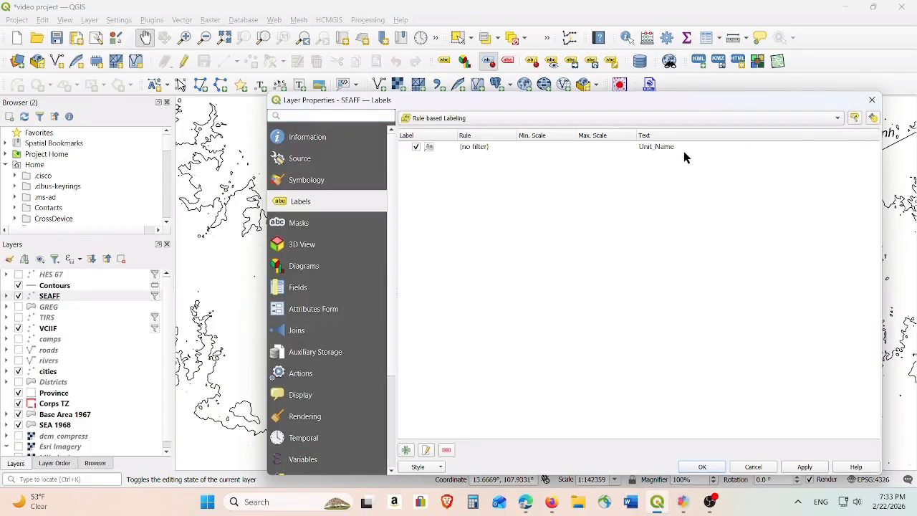
Extend the unfiltered SEAFF label rule's expression with "Country_of" || '\n' || after the existing Unit_Name field
left_click(471, 147)
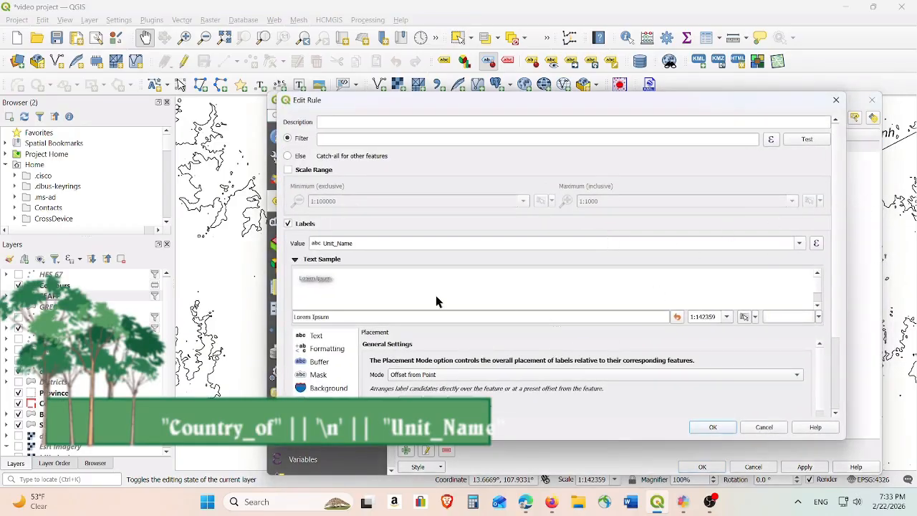
left_click(817, 243)
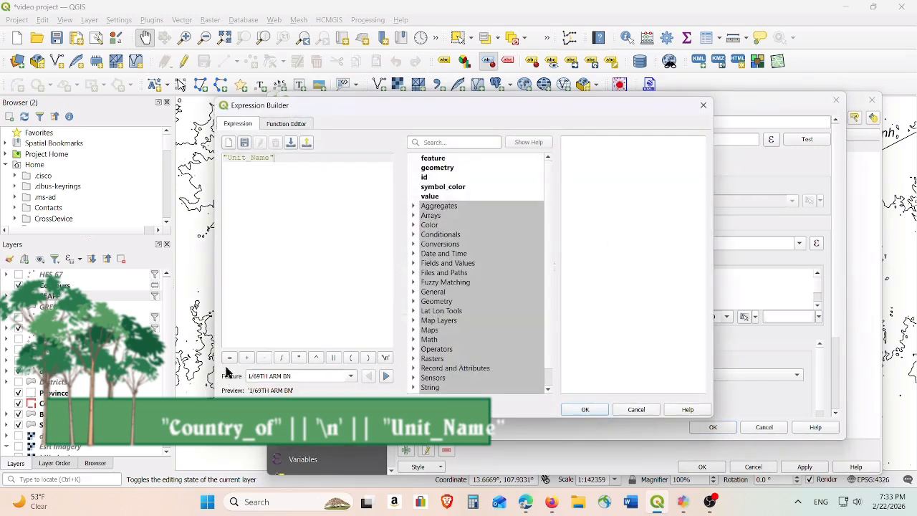
left_click(414, 264)
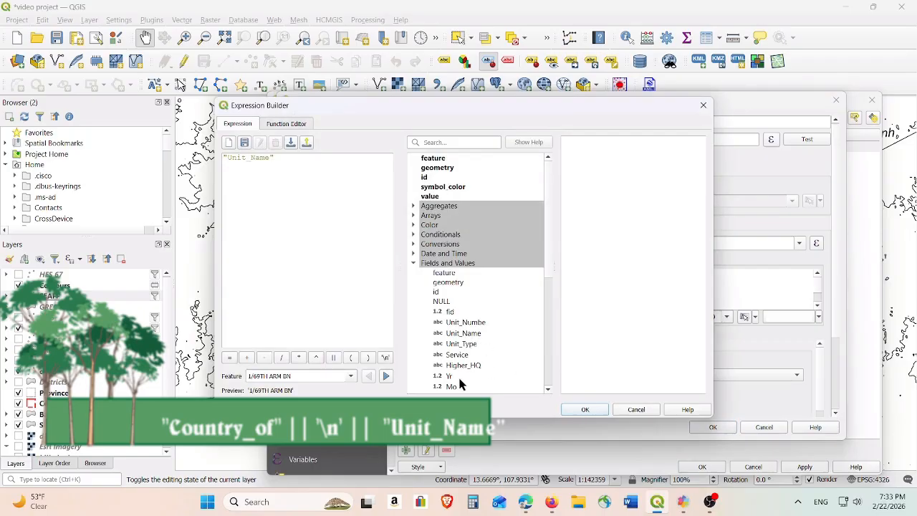
scroll(467, 365, "down", 1)
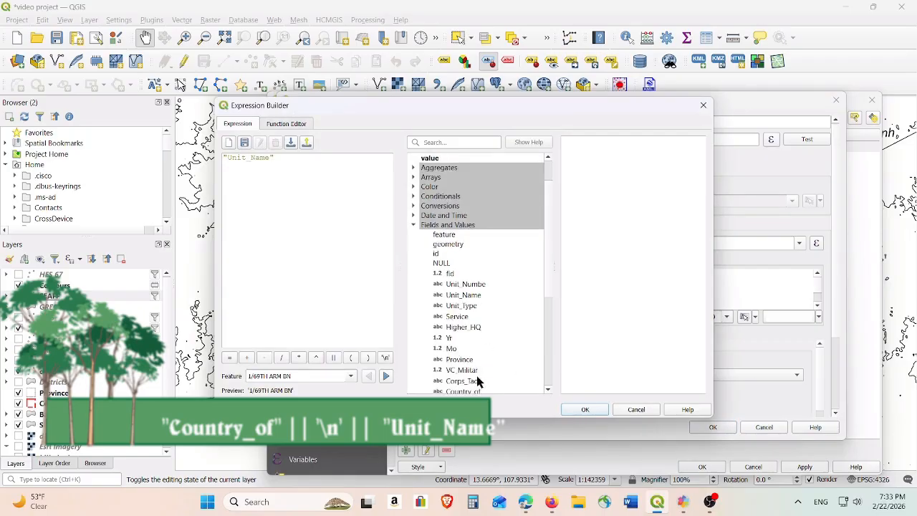
scroll(480, 371, "down", 1)
double_click(462, 354)
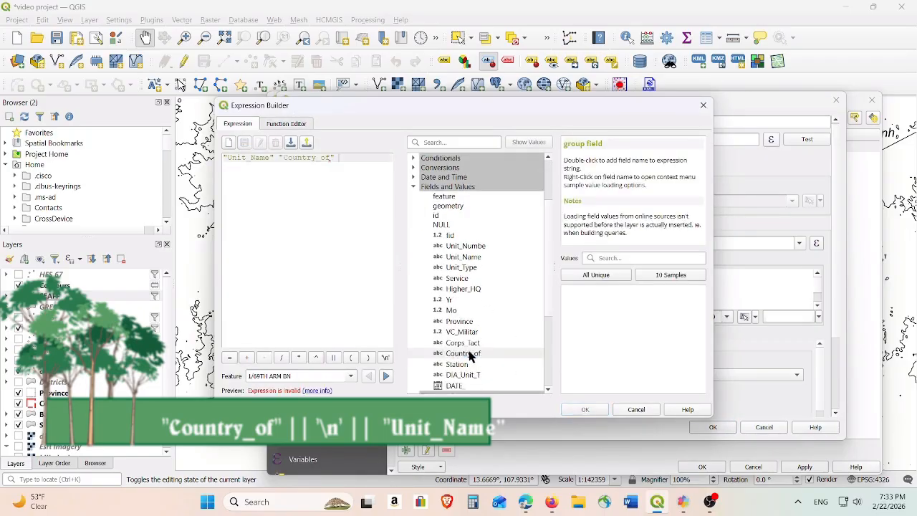
left_click(334, 358)
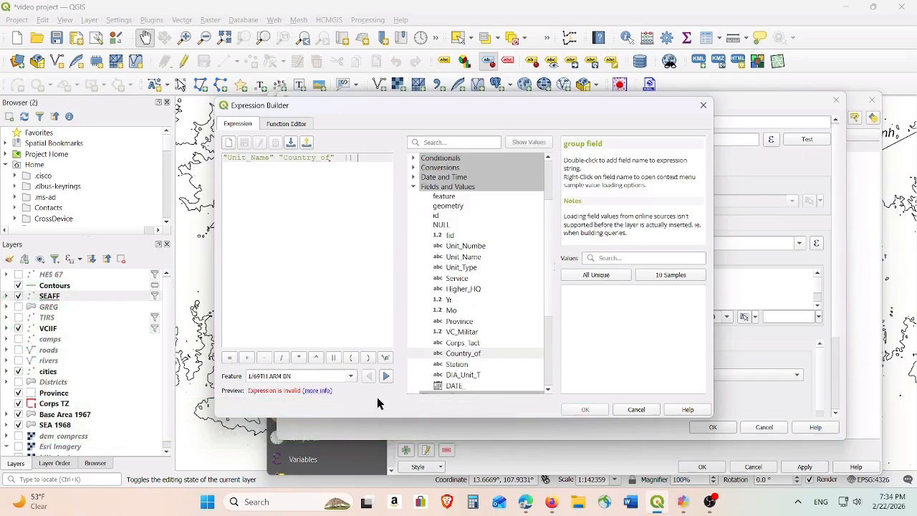
left_click(386, 357)
left_click(333, 358)
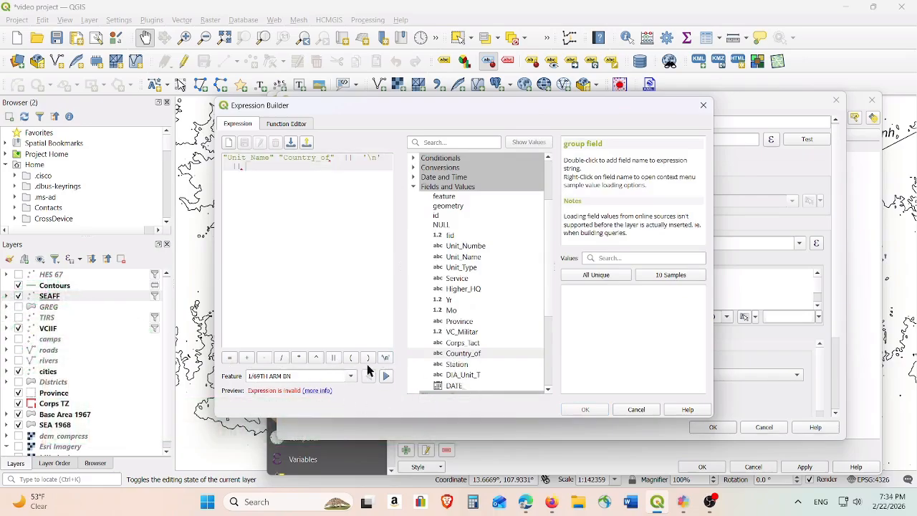
Complete the SEAFF label expression as "Country_of" || '\n' || "Unit_Name", removing the leading Unit_Name, and apply it to the layer
double_click(473, 259)
double_click(247, 157)
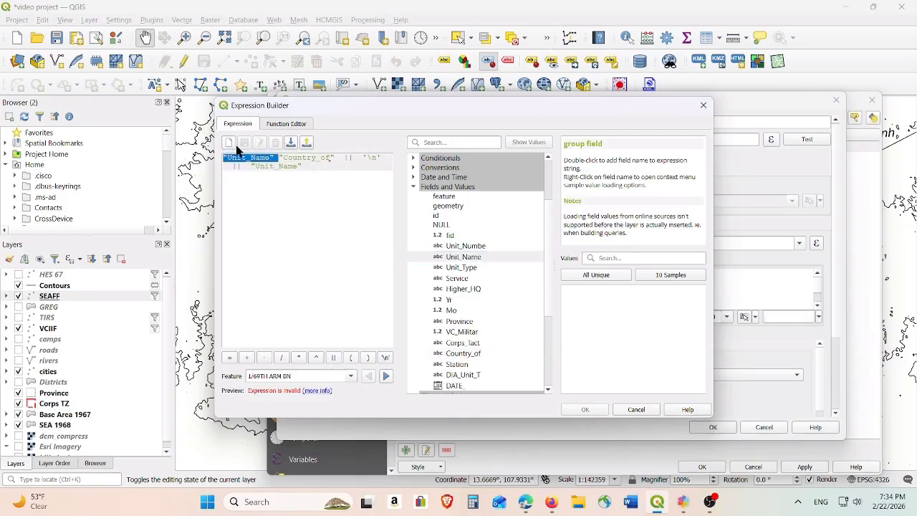
key("Delete")
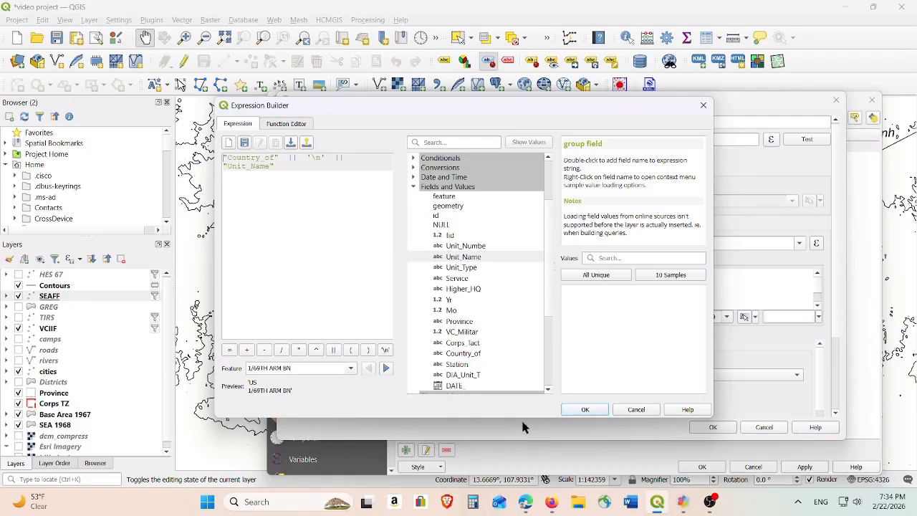
left_click(586, 410)
left_click(710, 430)
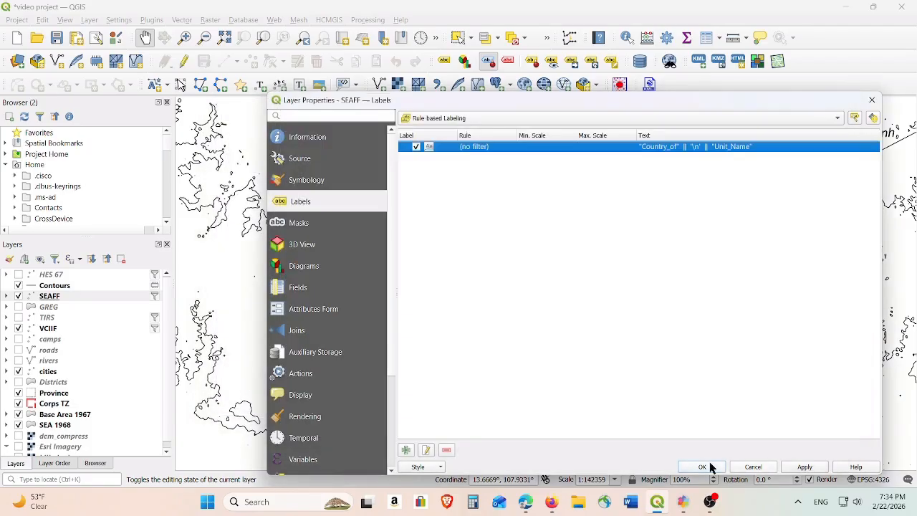
left_click(710, 467)
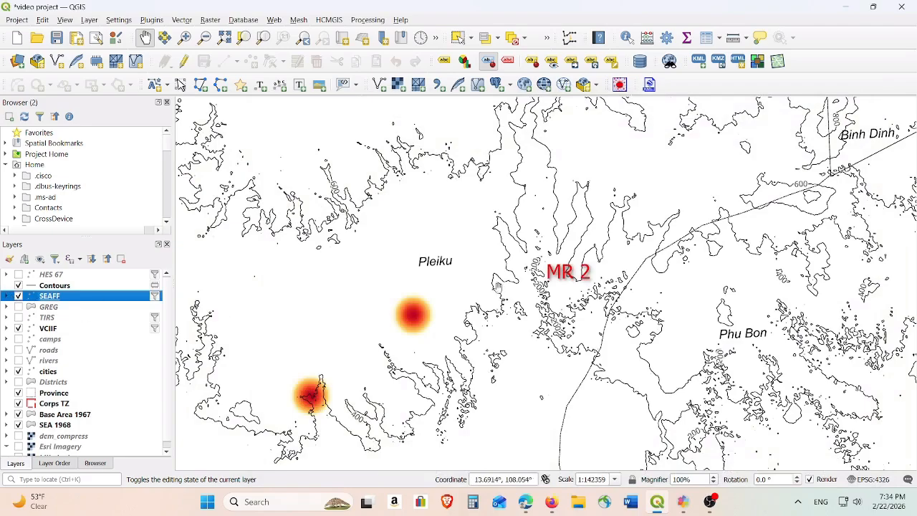
scroll(549, 292, "down", 1)
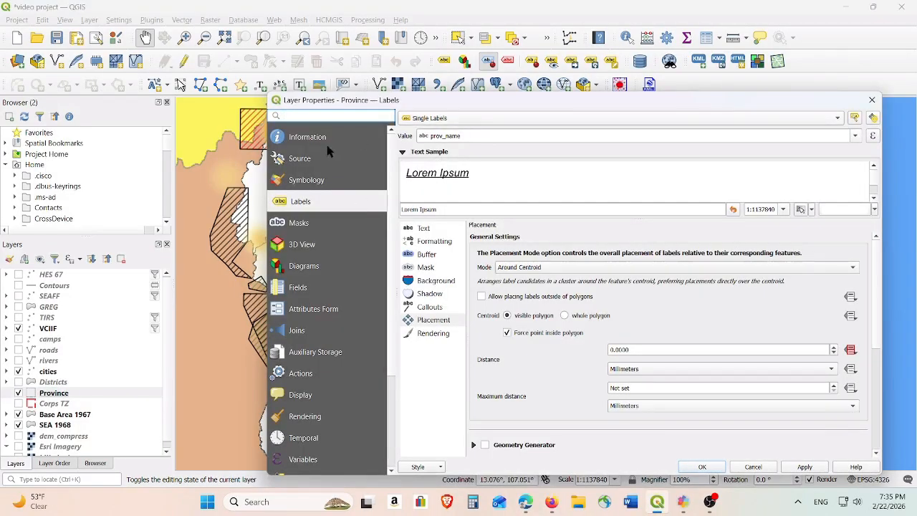
Set the Province outline's stroke style to Dash Dot Line and enable draw effects in its layer rendering
left_click(311, 180)
left_click(863, 220)
left_click(874, 213)
left_click(544, 147)
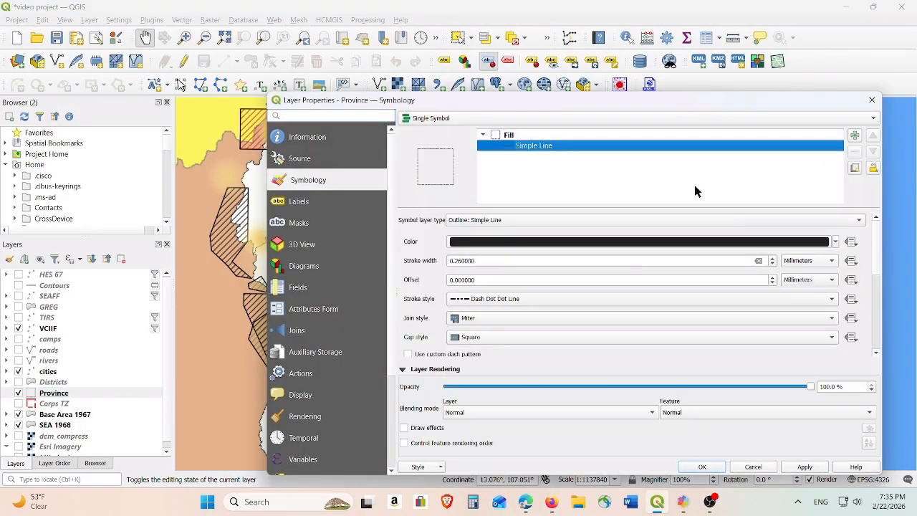
left_click(836, 304)
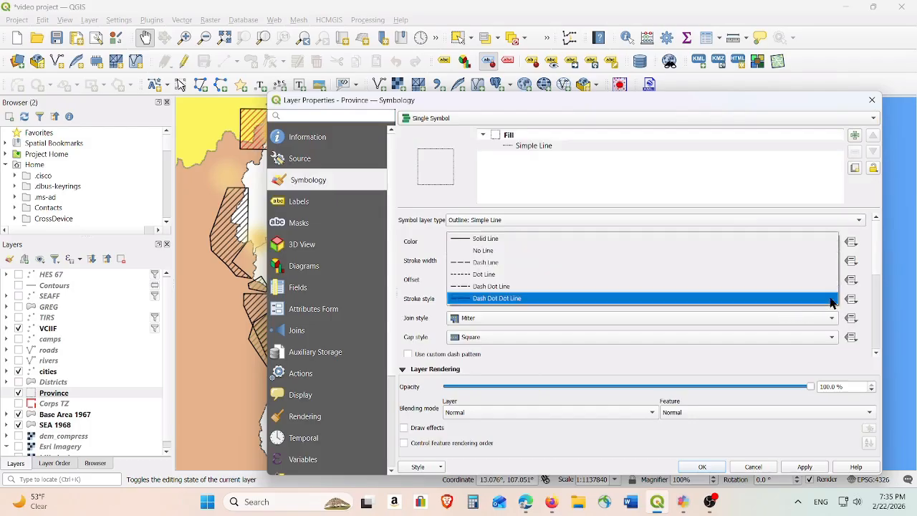
left_click(582, 288)
scroll(815, 344, "down", 5)
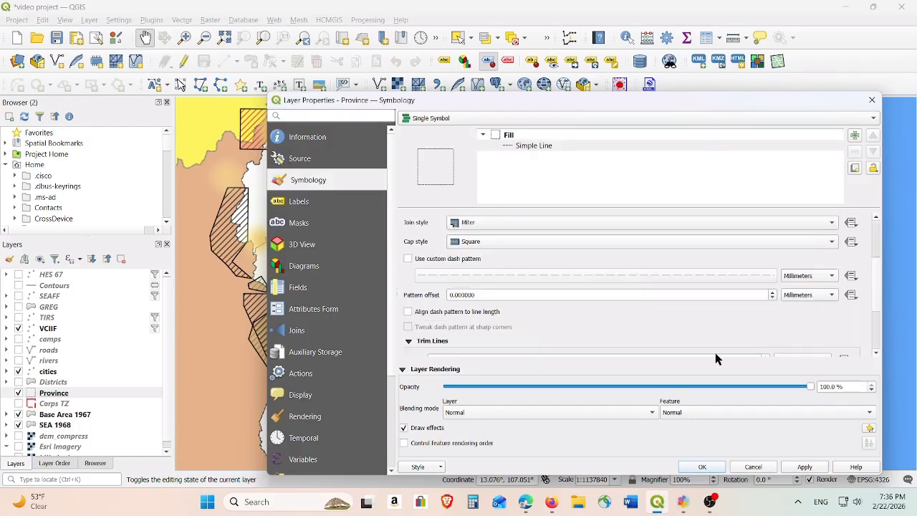
Enable draw effects on the Province outline's Simple Line and add the Outer Glow and Drop Shadow effects
scroll(789, 337, "down", 2)
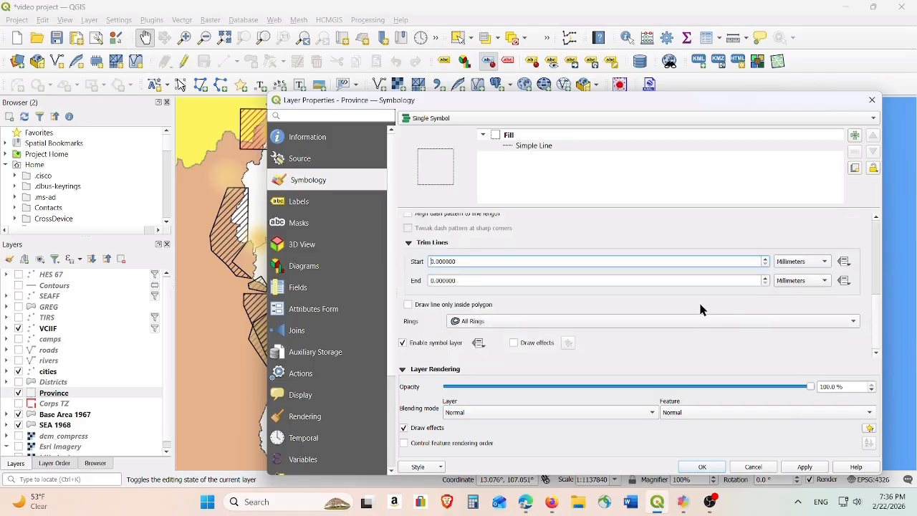
left_click(515, 343)
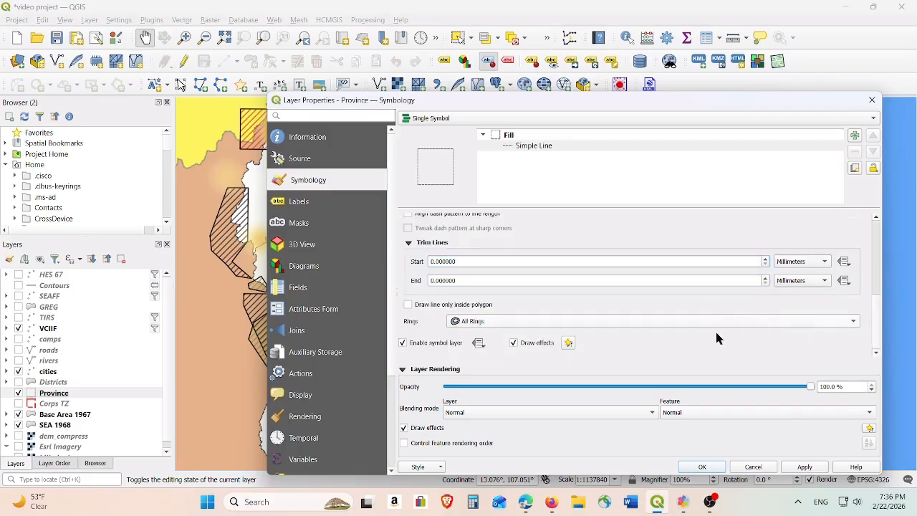
left_click(567, 344)
left_click(517, 238)
left_click(516, 248)
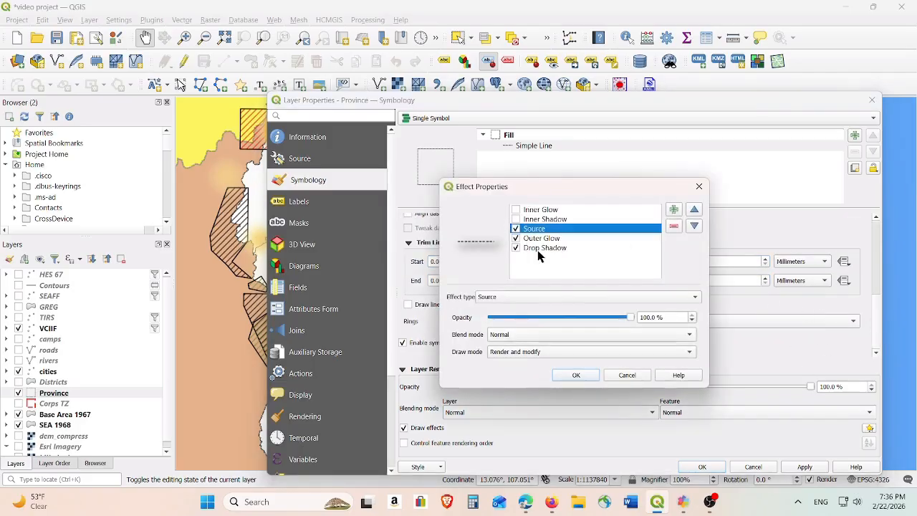
Change the Province outline's drop shadow color to red and apply the symbology to the layer
left_click(538, 248)
left_click(643, 388)
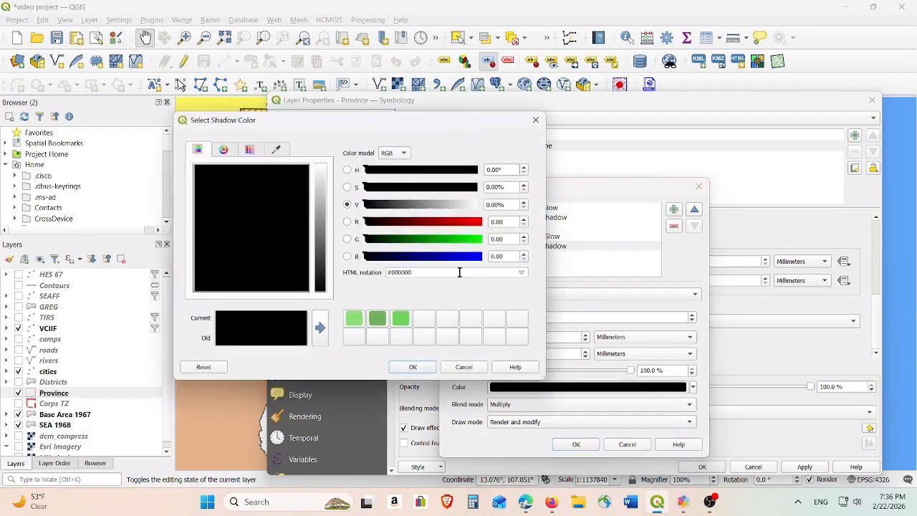
left_click(480, 222)
left_click(413, 367)
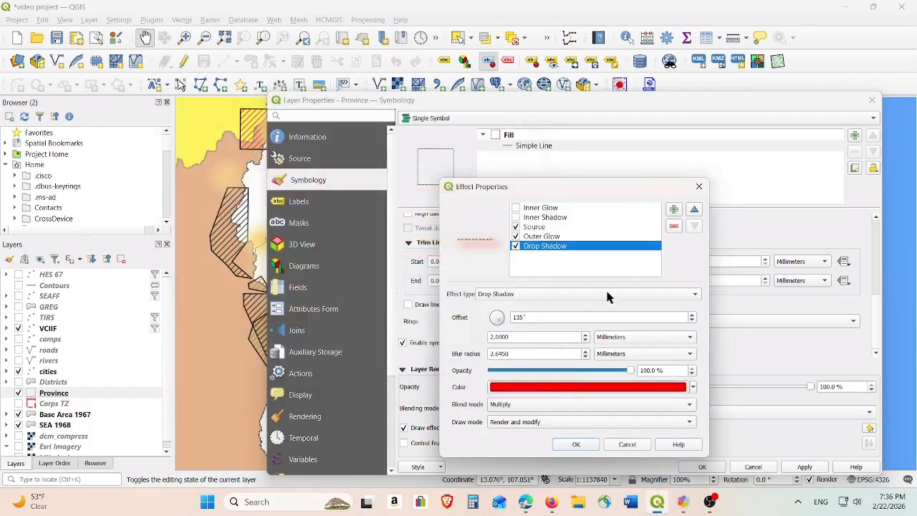
left_click(575, 445)
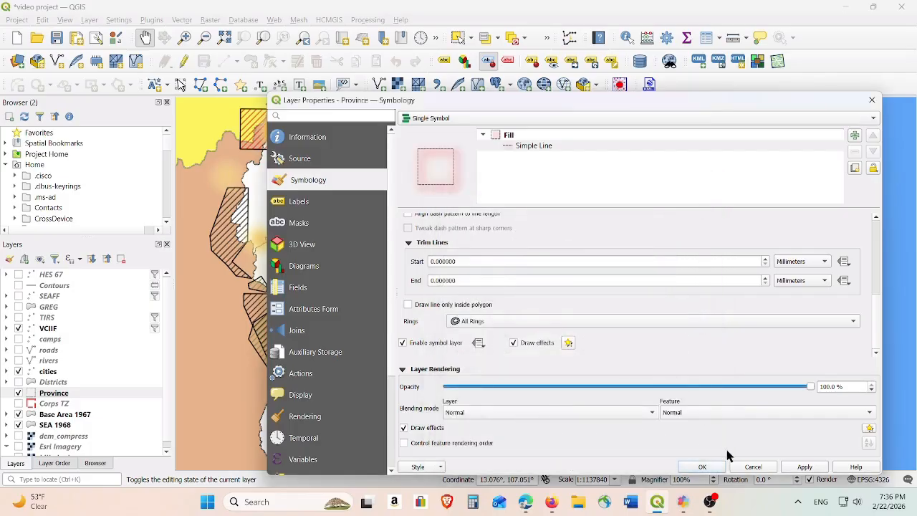
left_click(702, 467)
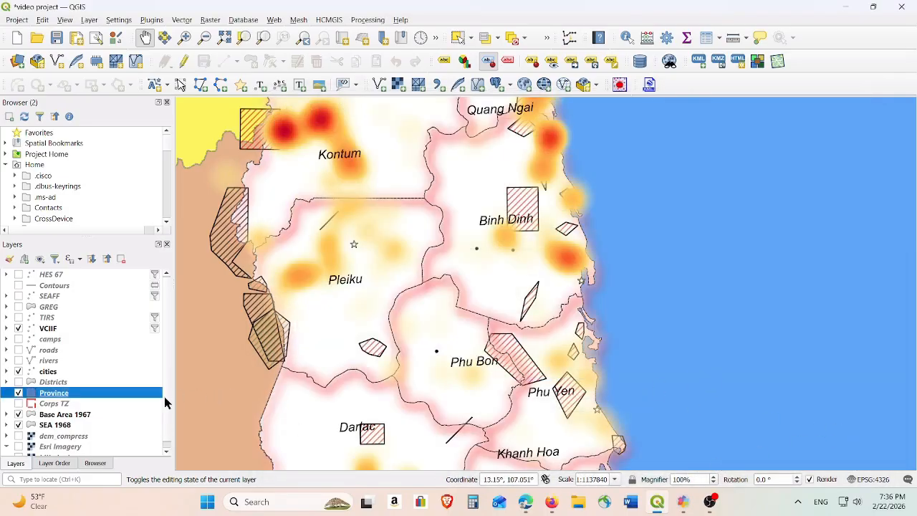
right_click(110, 396)
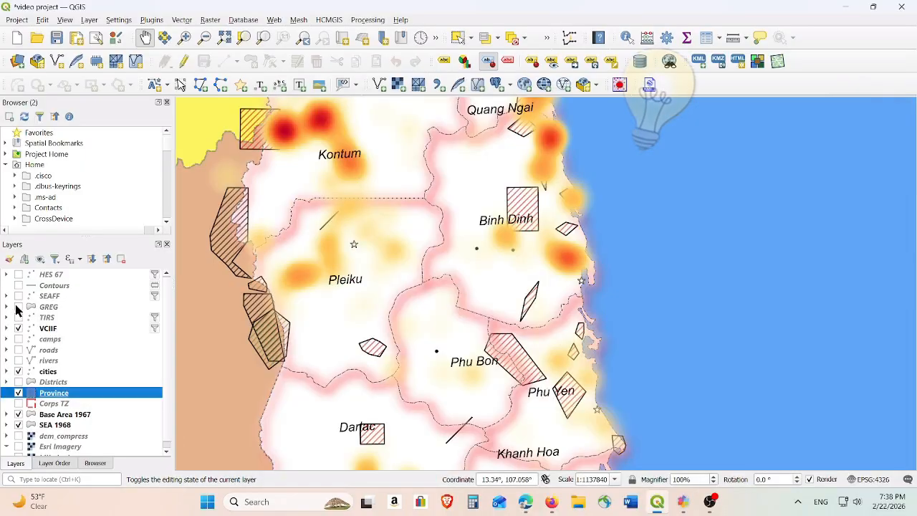
Show the GREG layer on the map and lower its layer rendering opacity to make it partly transparent
left_click(19, 307)
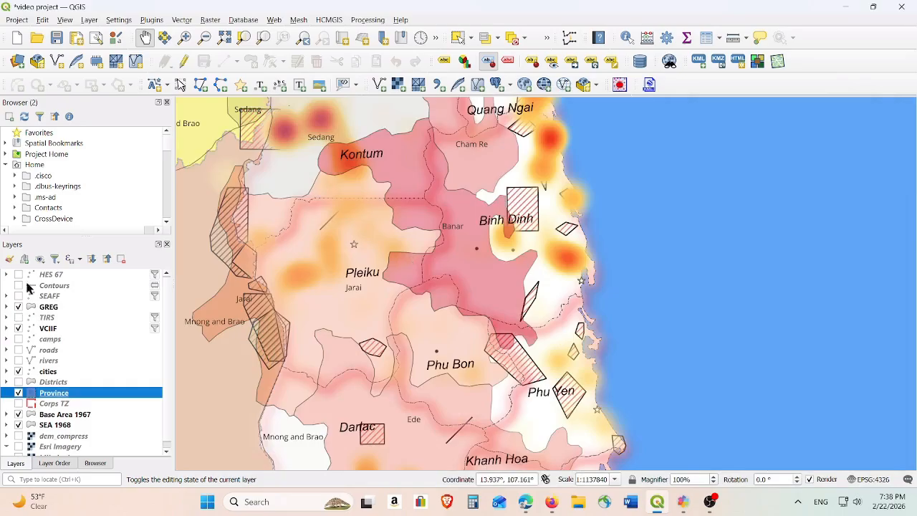
right_click(46, 308)
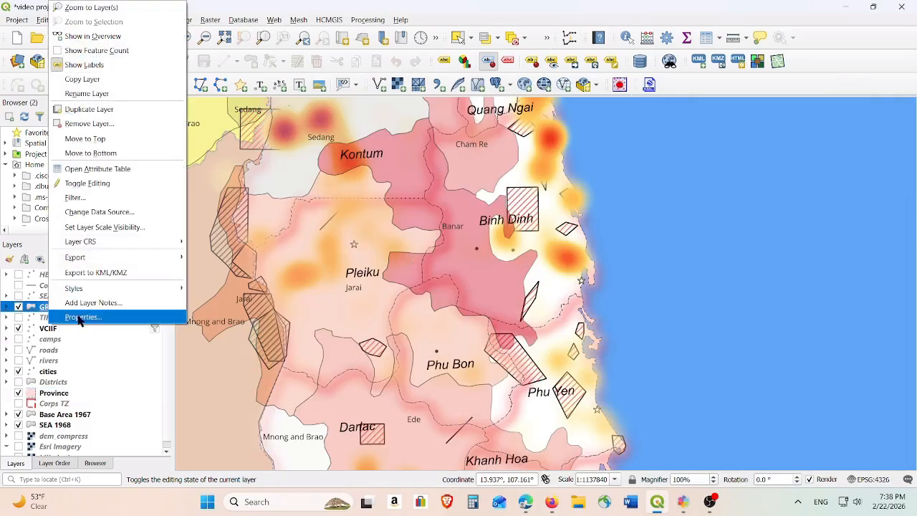
left_click(81, 317)
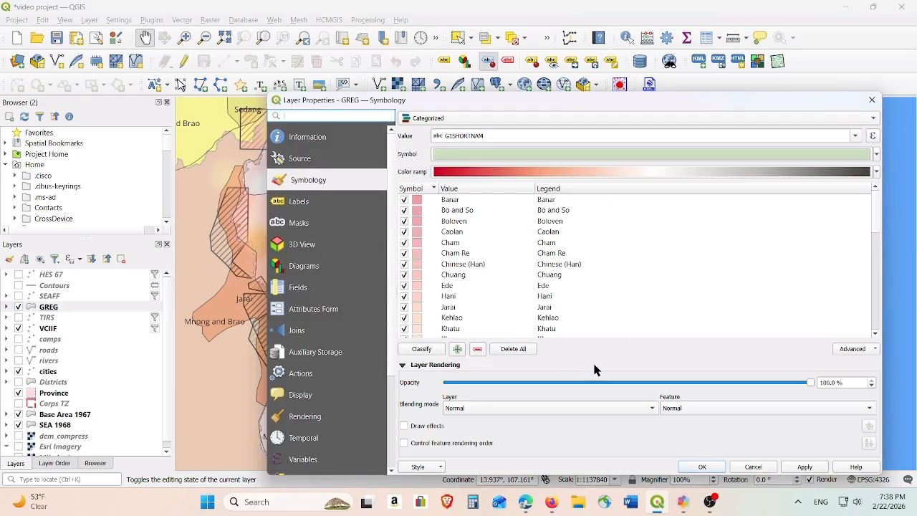
left_click_drag(809, 384, 683, 380)
left_click(702, 467)
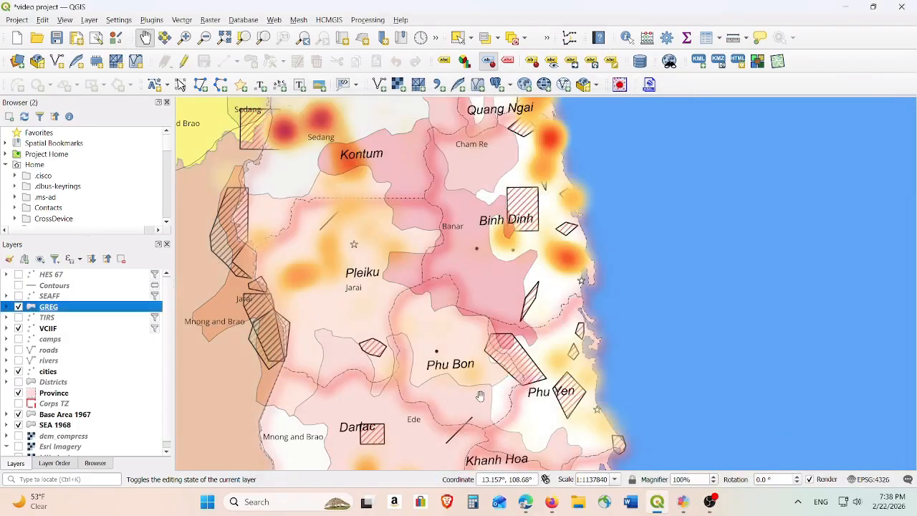
Hide the VCIIF layer and show the rivers, roads and Contours layers on the map
left_click(19, 329)
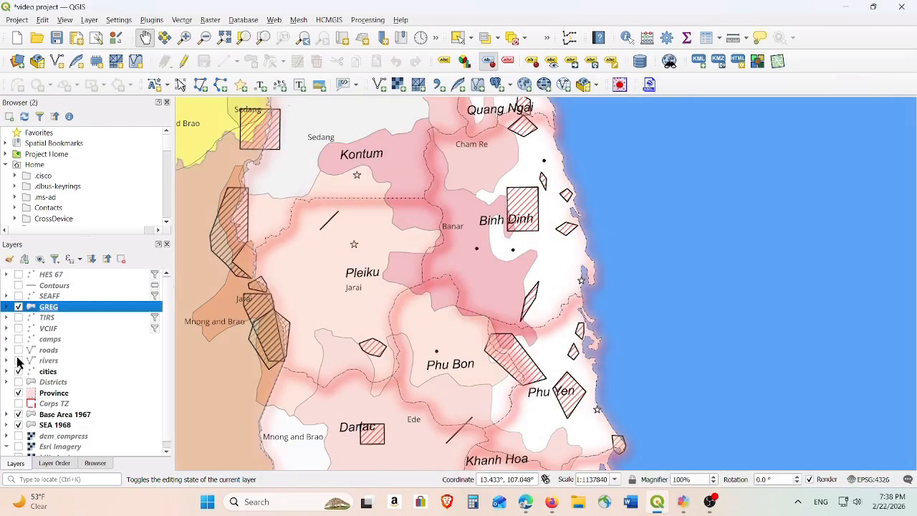
left_click(18, 361)
left_click(18, 351)
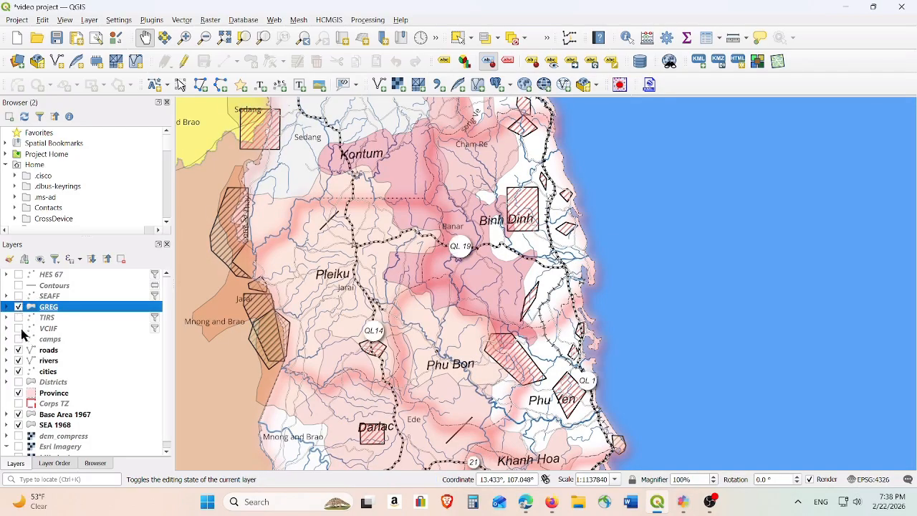
left_click(19, 285)
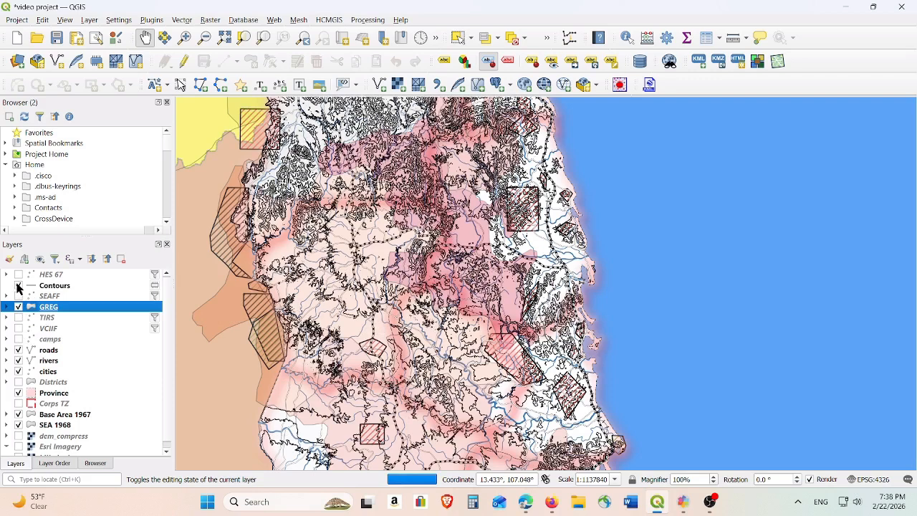
Hide the Contours layer and show the Districts layer on the map
left_click(18, 285)
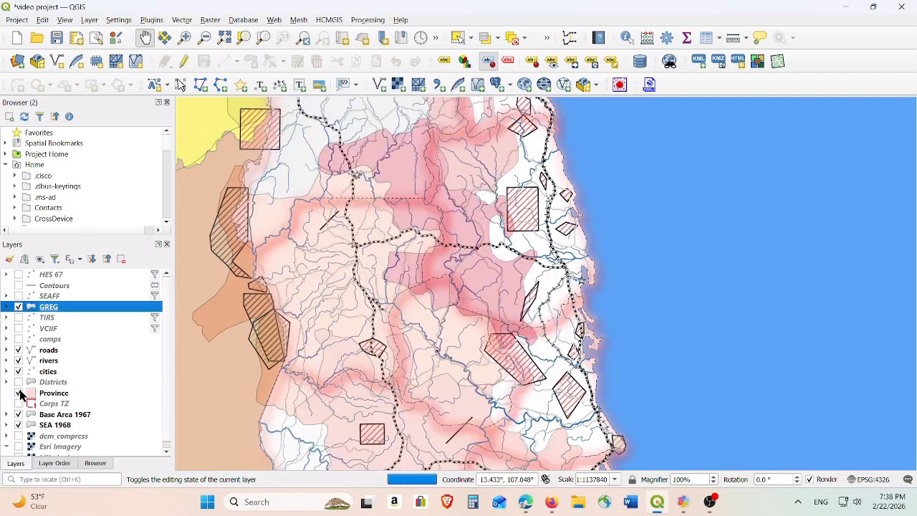
left_click(18, 382)
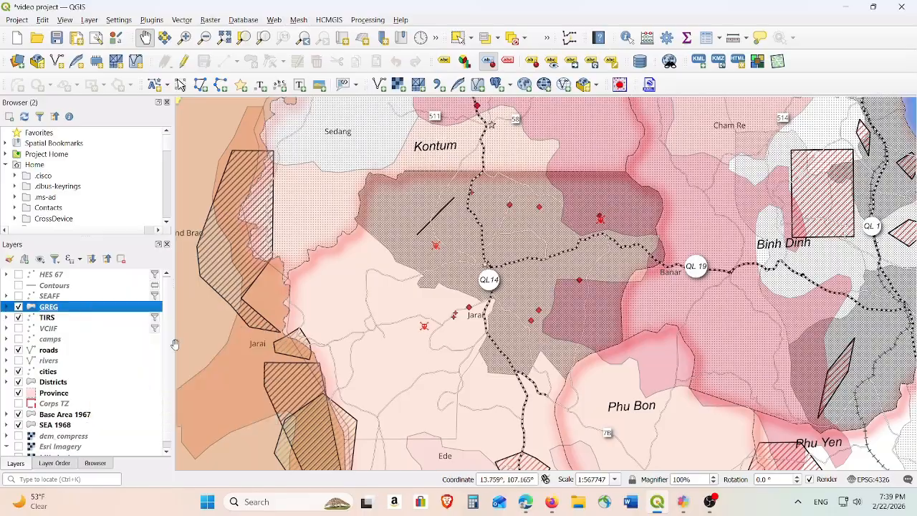
Create a new empty print layout titled "test" through the Layout Manager
left_click(16, 19)
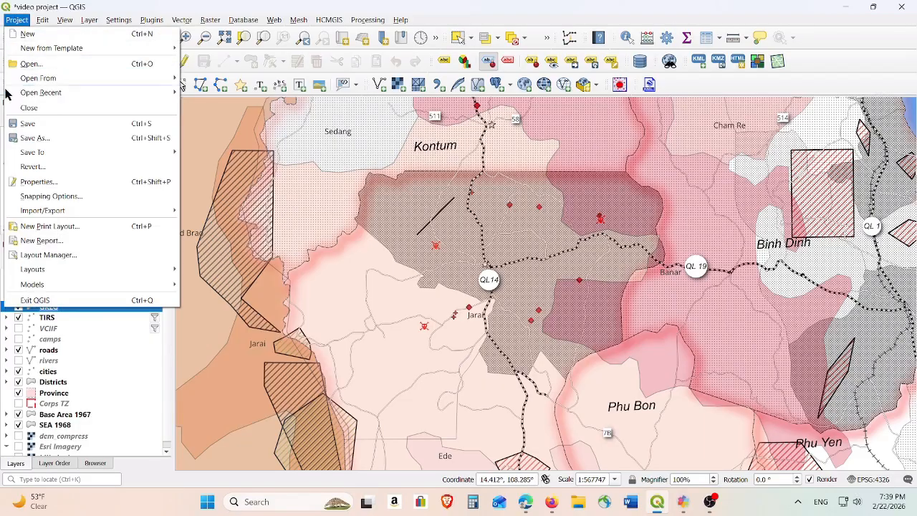
left_click(46, 255)
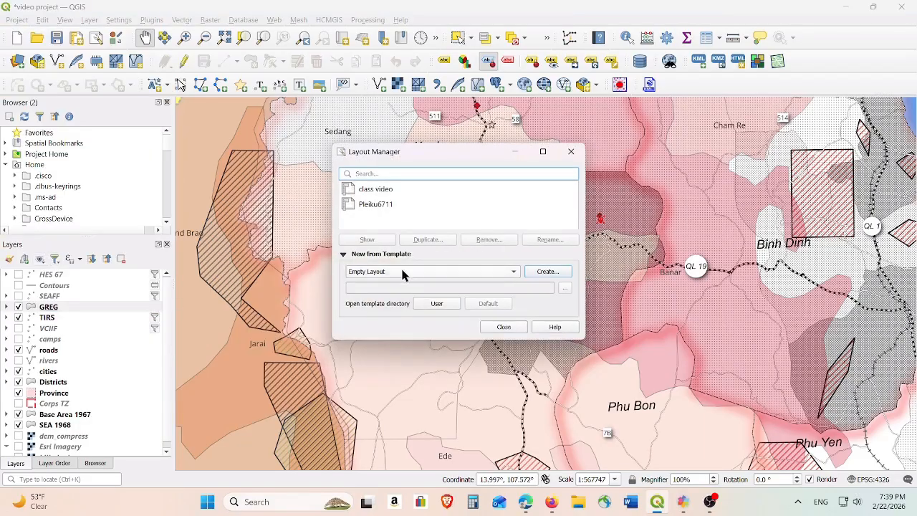
left_click(559, 279)
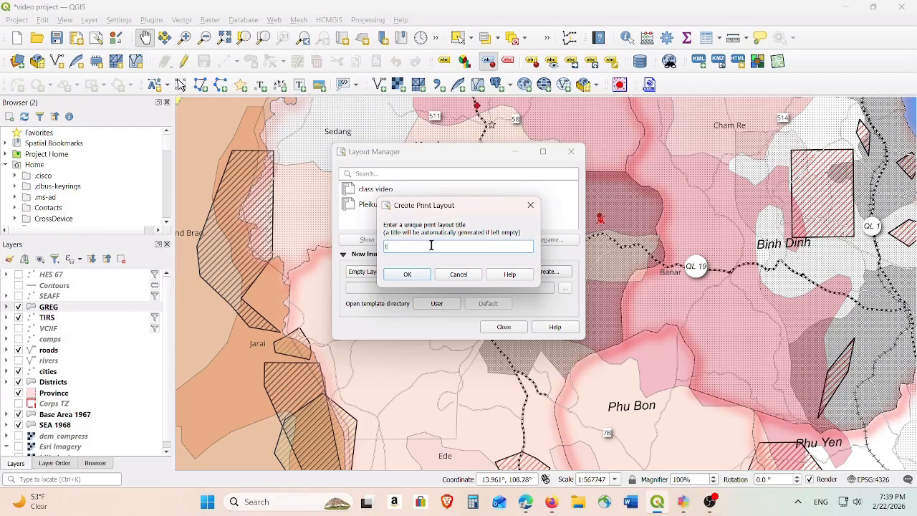
left_click(420, 271)
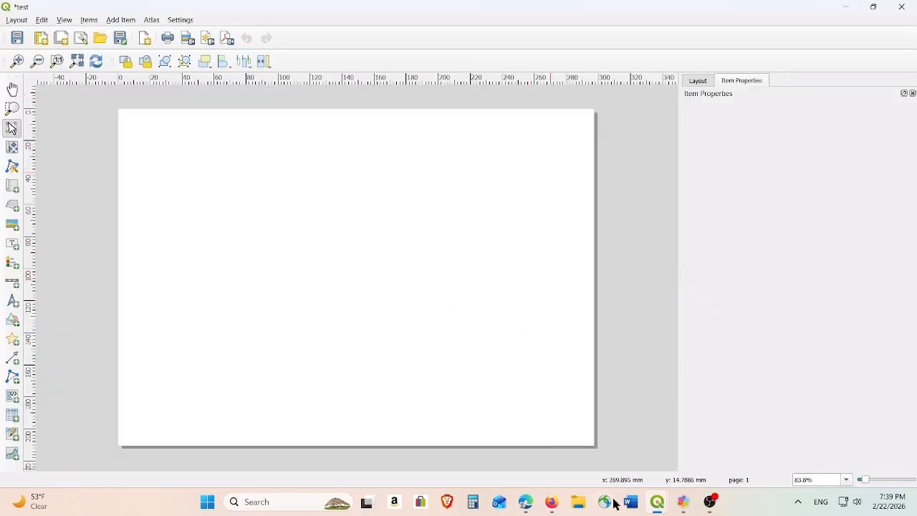
mouse_move(713, 510)
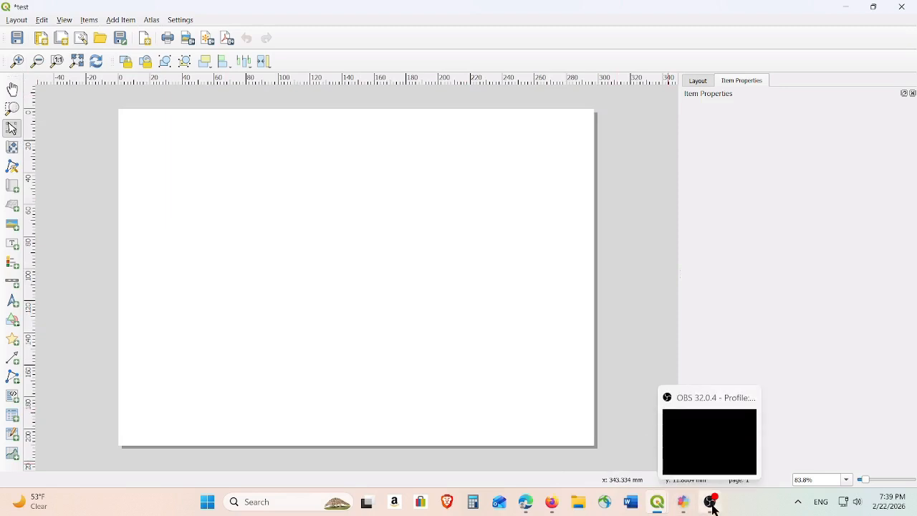
left_click(713, 509)
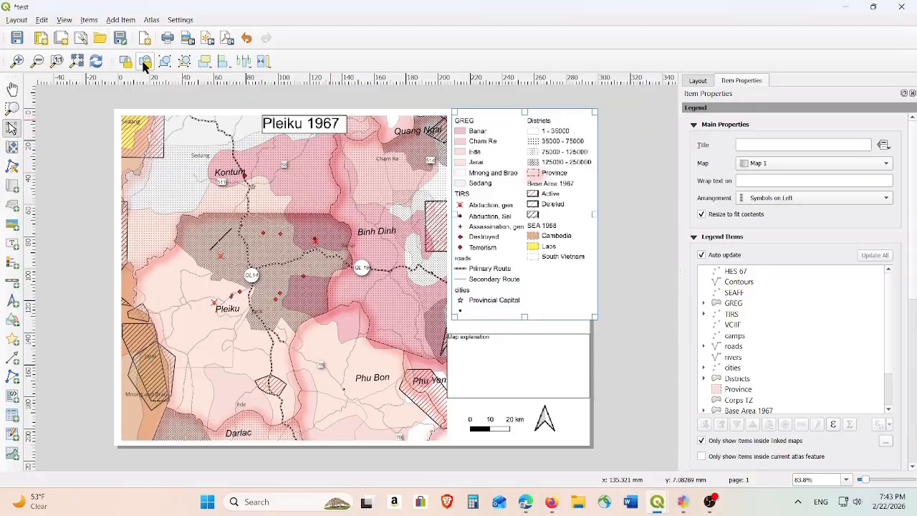
Lock the selected legend in the layout and return to the video project's main map window
left_click(127, 63)
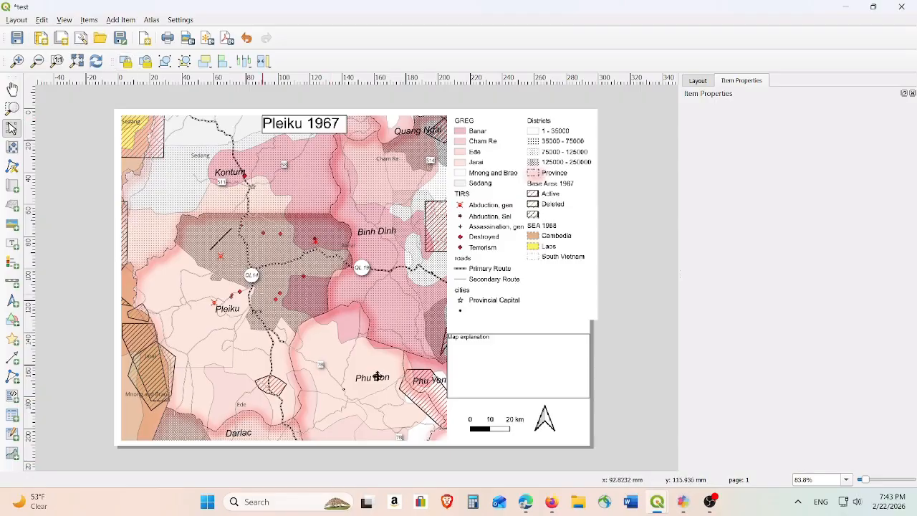
mouse_move(661, 507)
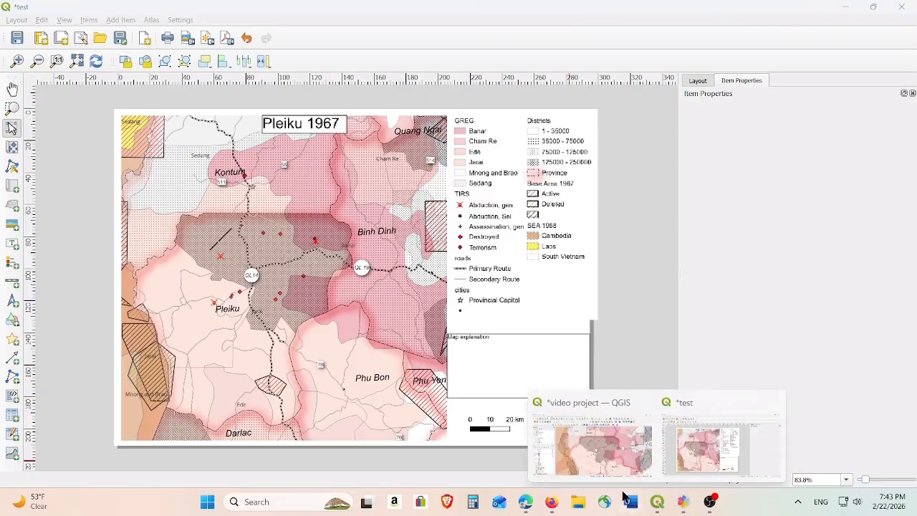
left_click(592, 448)
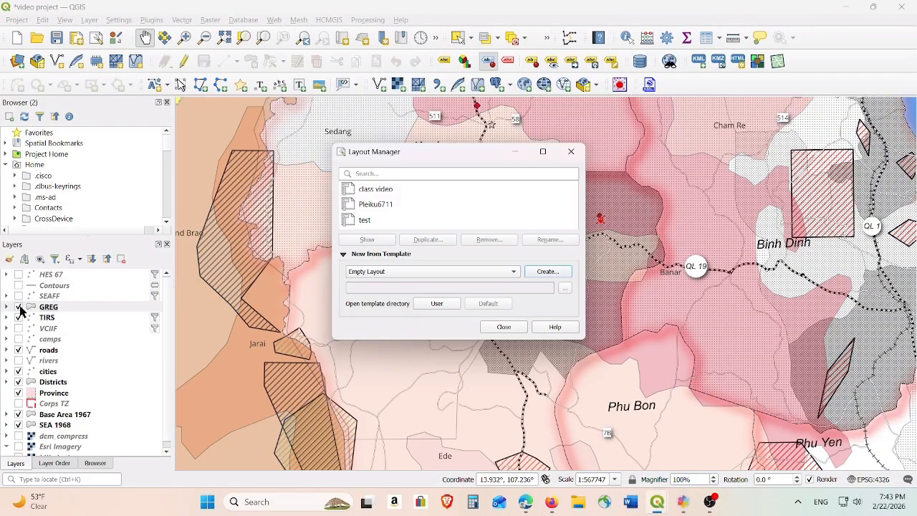
Hide the GREG, TIRS, cities, Districts, Base Area 1967 and SEA 1968 layers while keeping Province shown
left_click(19, 307)
left_click(16, 351)
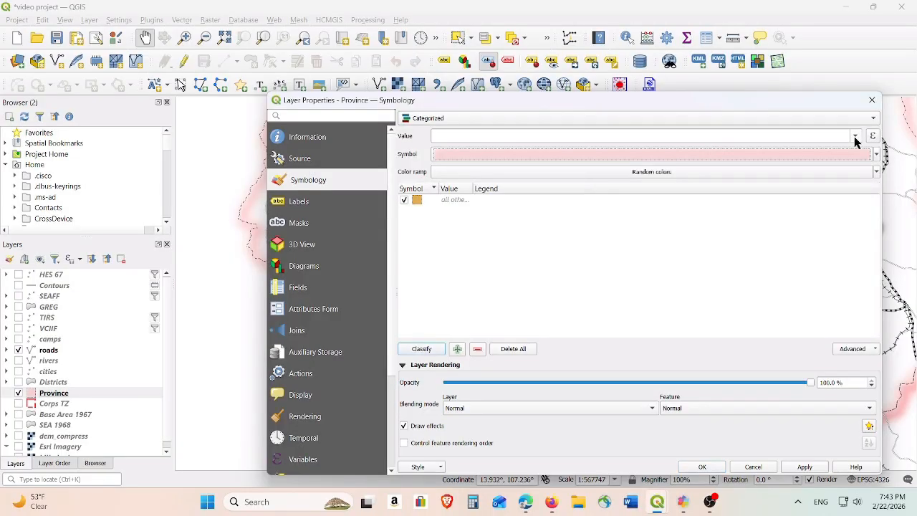
Classify the Province layer's categorized symbology by the prov_name field
left_click(855, 138)
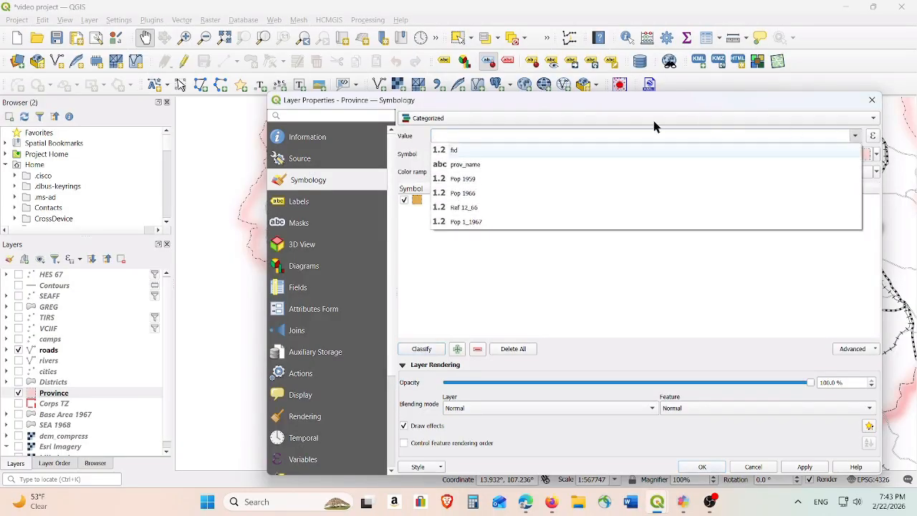
left_click(491, 165)
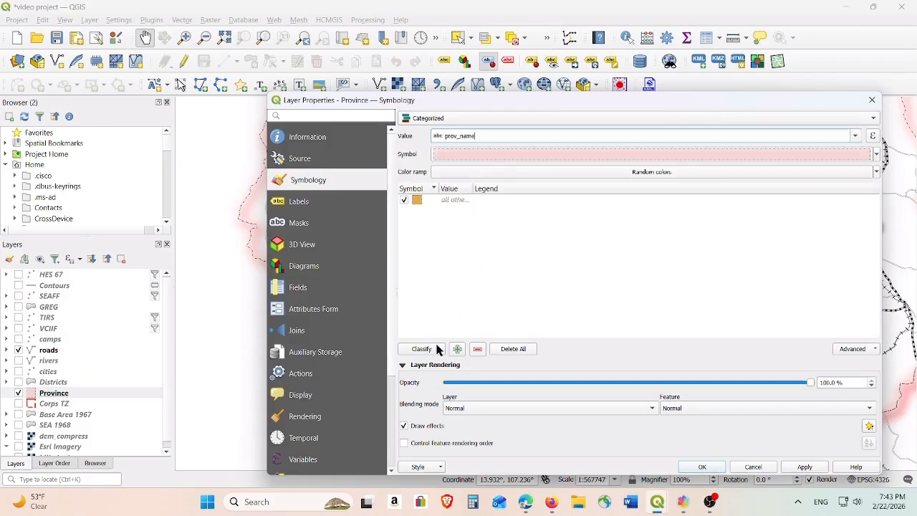
left_click(421, 349)
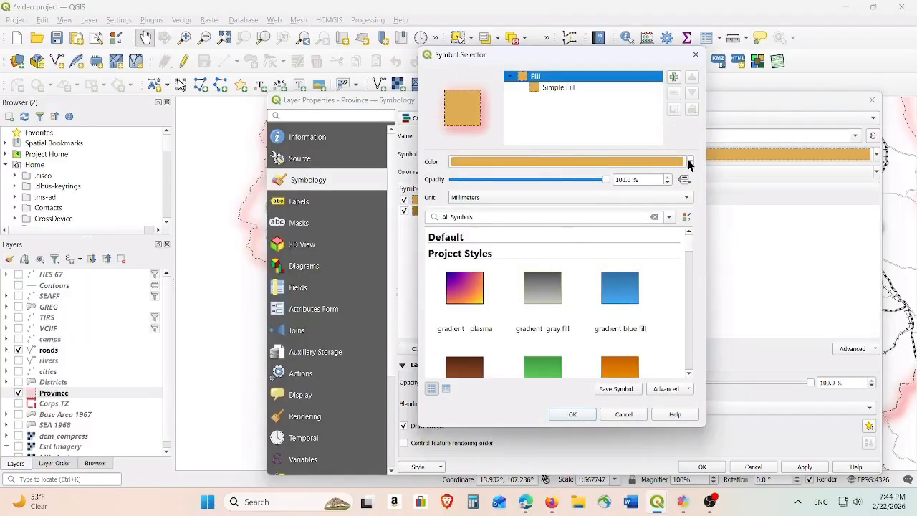
Make the fill color of the Province layer's all-other-values category fully transparent
left_click(689, 163)
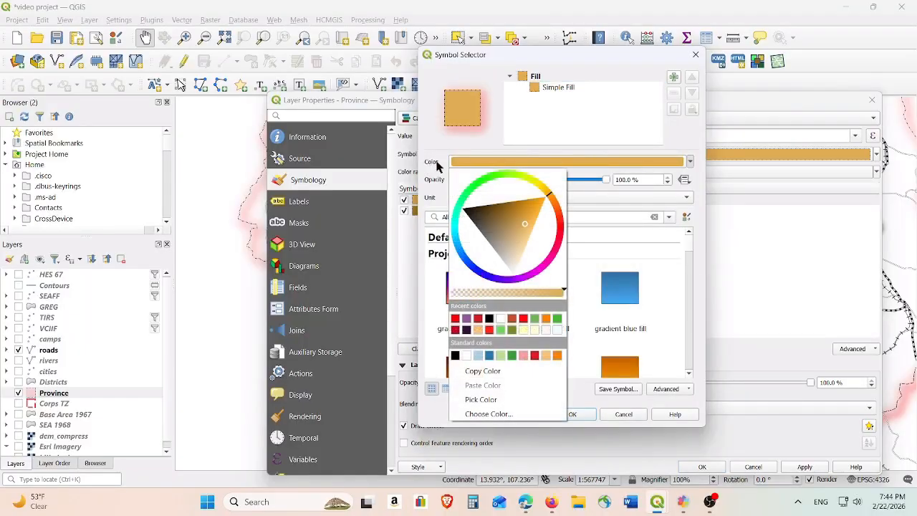
left_click(452, 294)
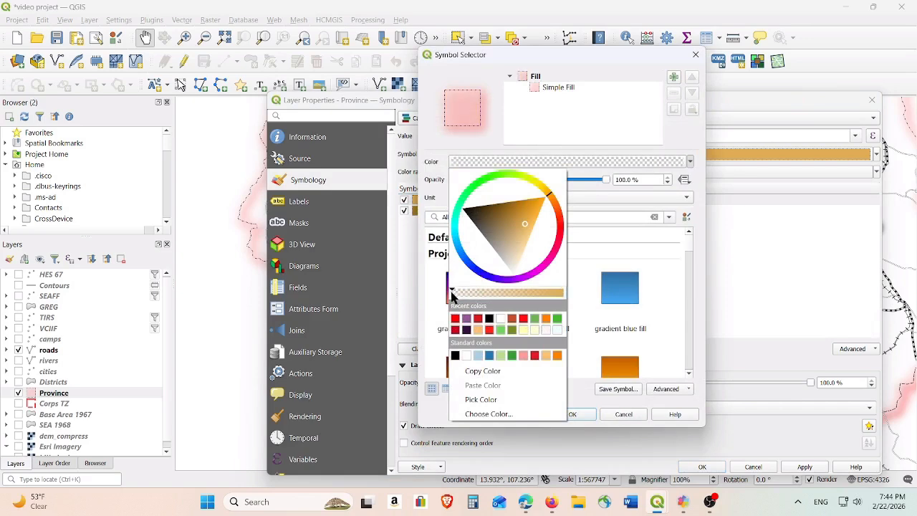
left_click(594, 405)
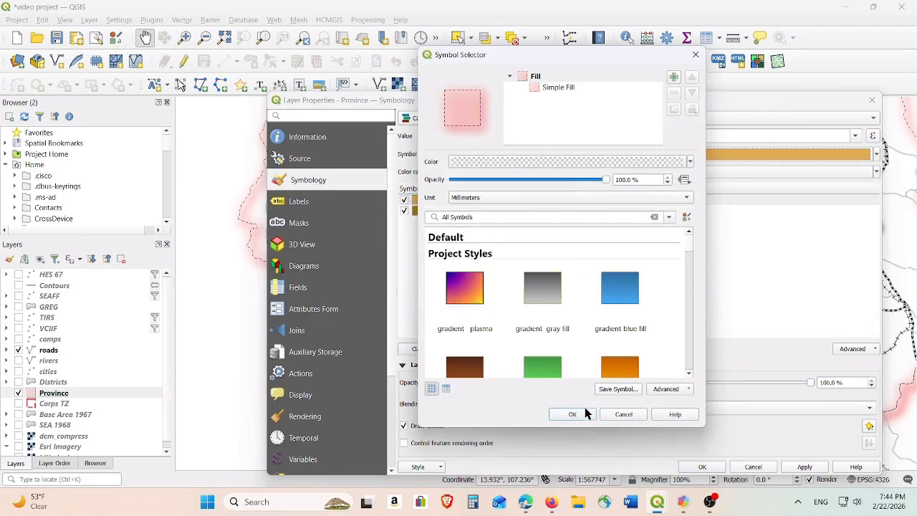
left_click(584, 413)
Apply the gradient gray fill symbol to the Pleiku category of the Province layer
double_click(417, 213)
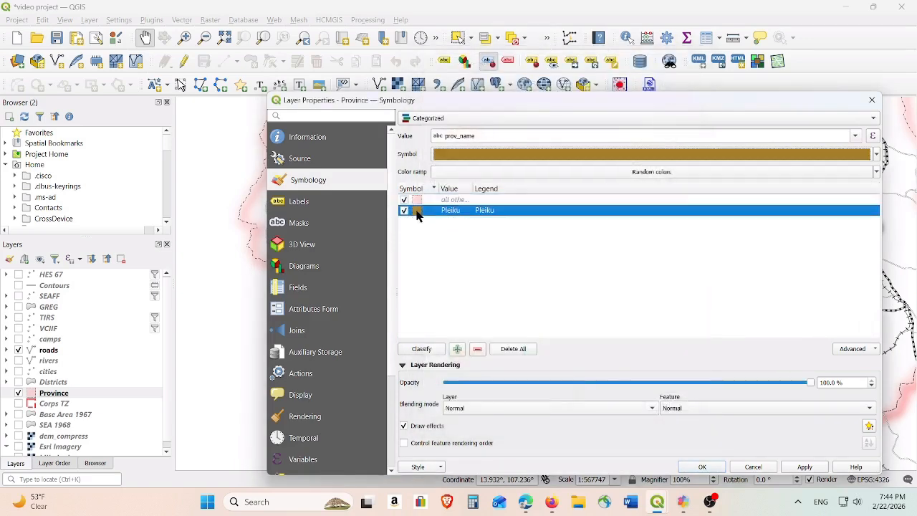
left_click(556, 306)
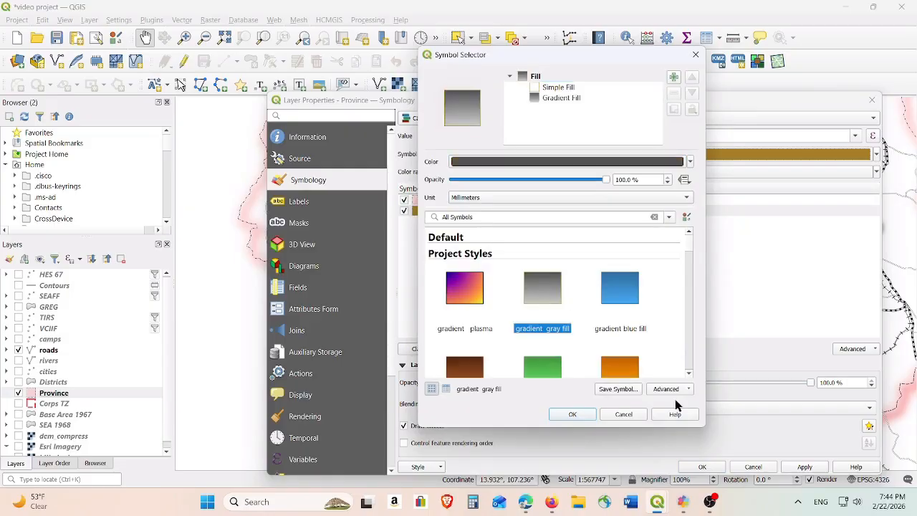
left_click(579, 418)
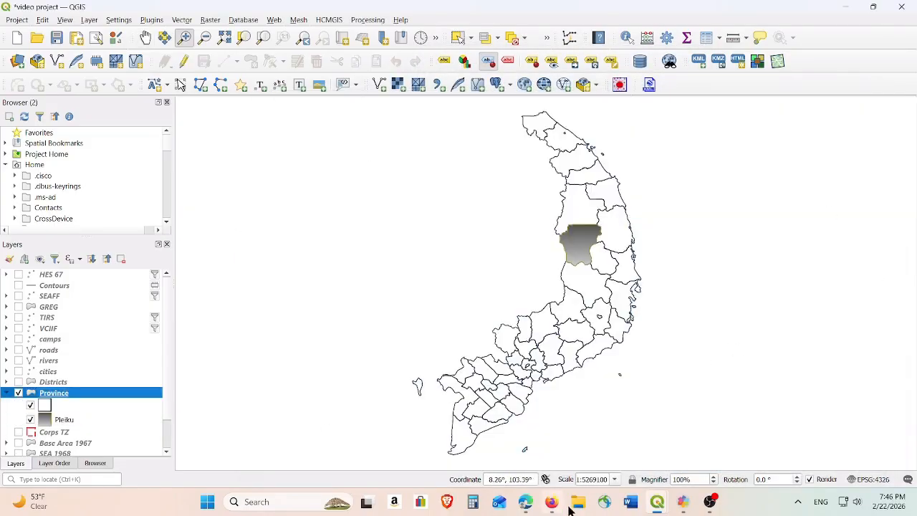
Add a small inset map over the upper-left corner of the main map in the test layout and set its scale to 16543479
left_click(657, 502)
left_click(709, 433)
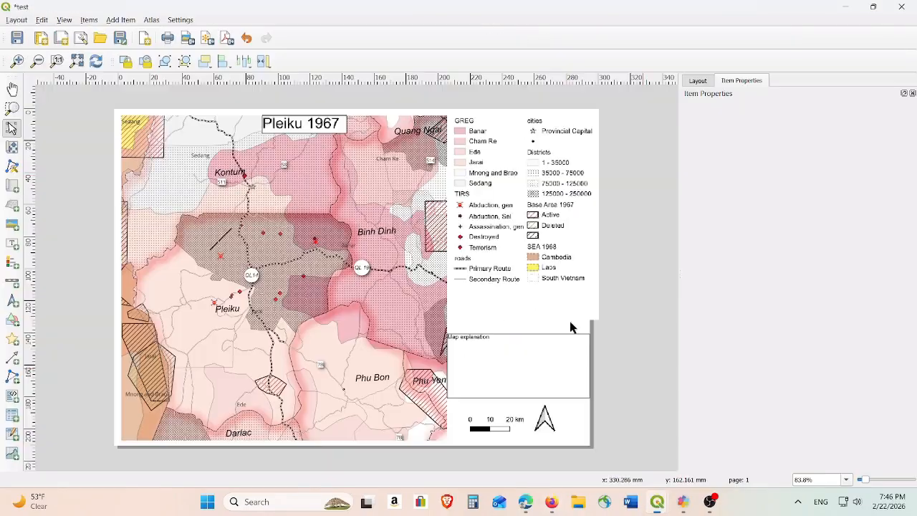
left_click(11, 185)
left_click_drag(122, 116, 196, 207)
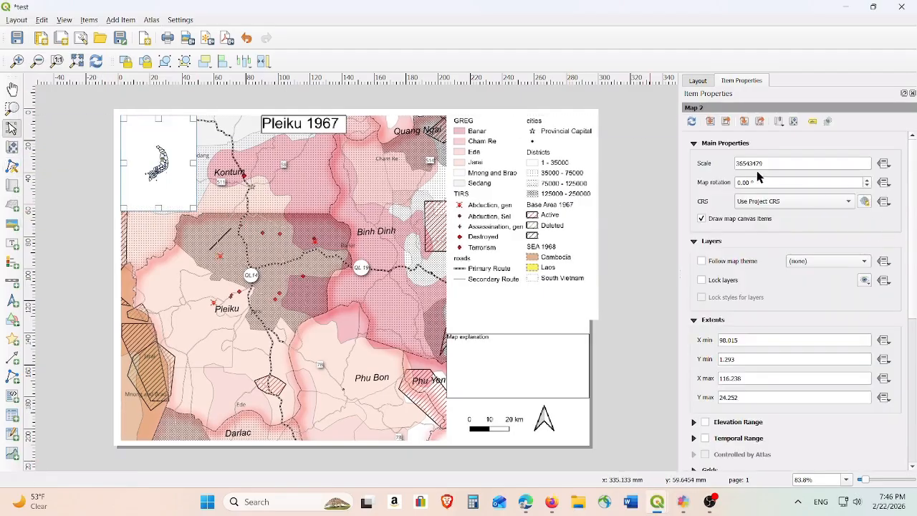
type("1")
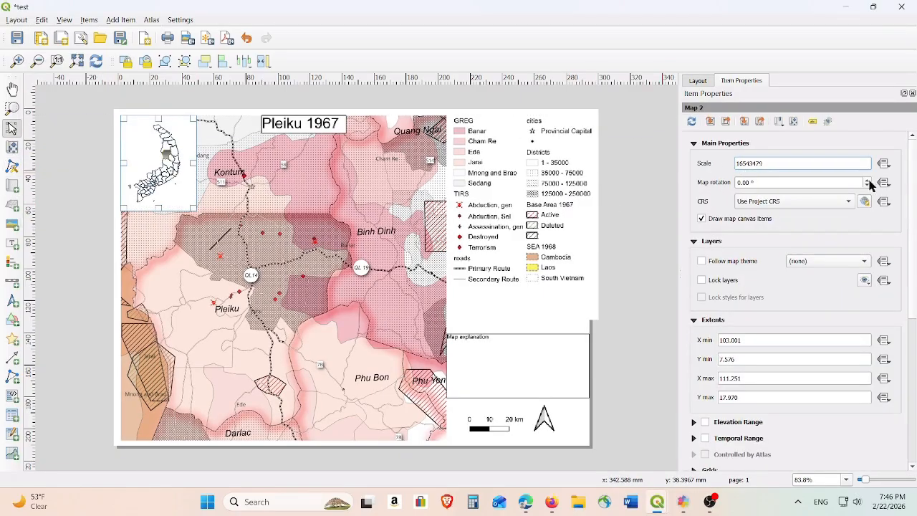
Draw an arrow from Pleiku on the inset map to the Pleiku area on the main map
left_click(12, 357)
left_click(172, 162)
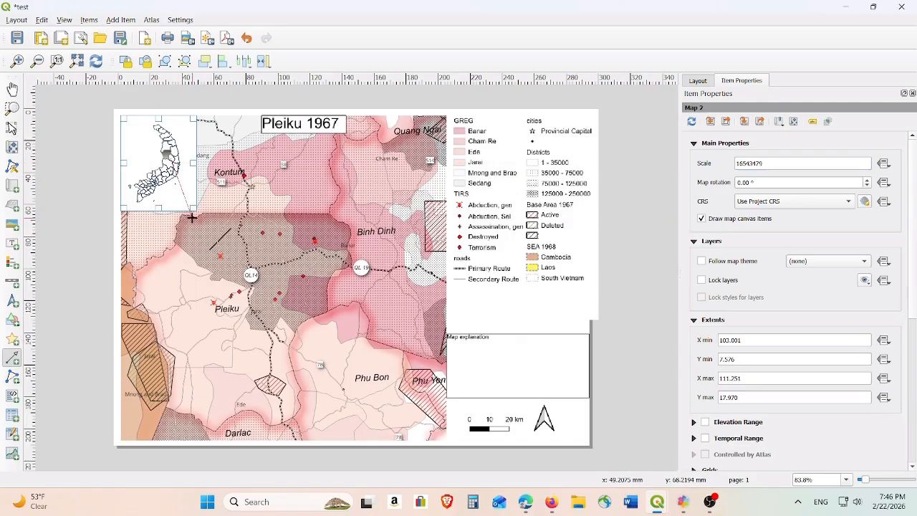
left_click(212, 208)
right_click(213, 209)
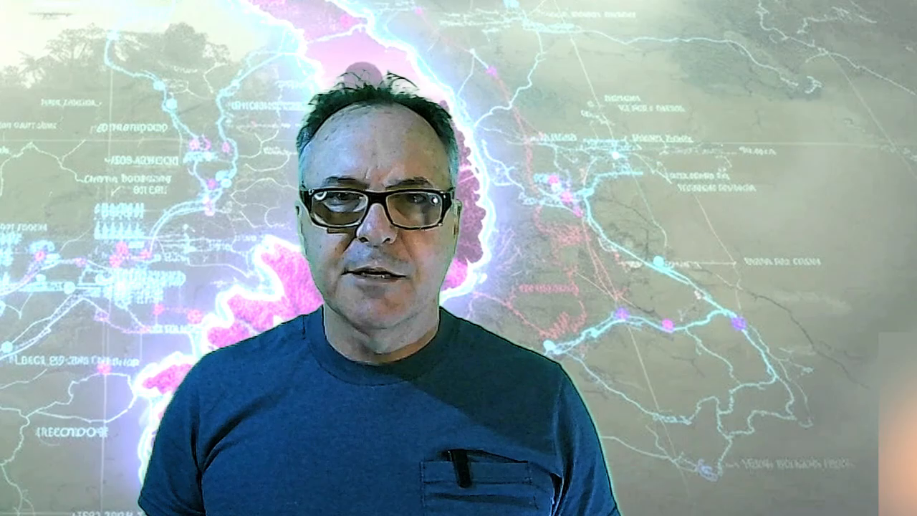